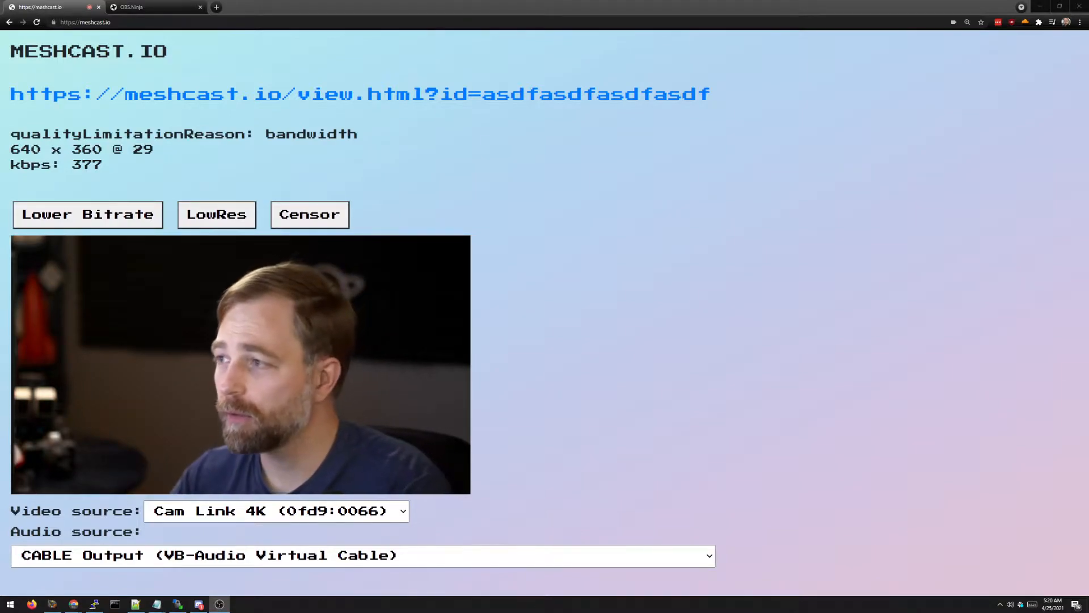
Step: Reload the Meshcast.io page and confirm the 'Reload site?' prompt
click(824, 408)
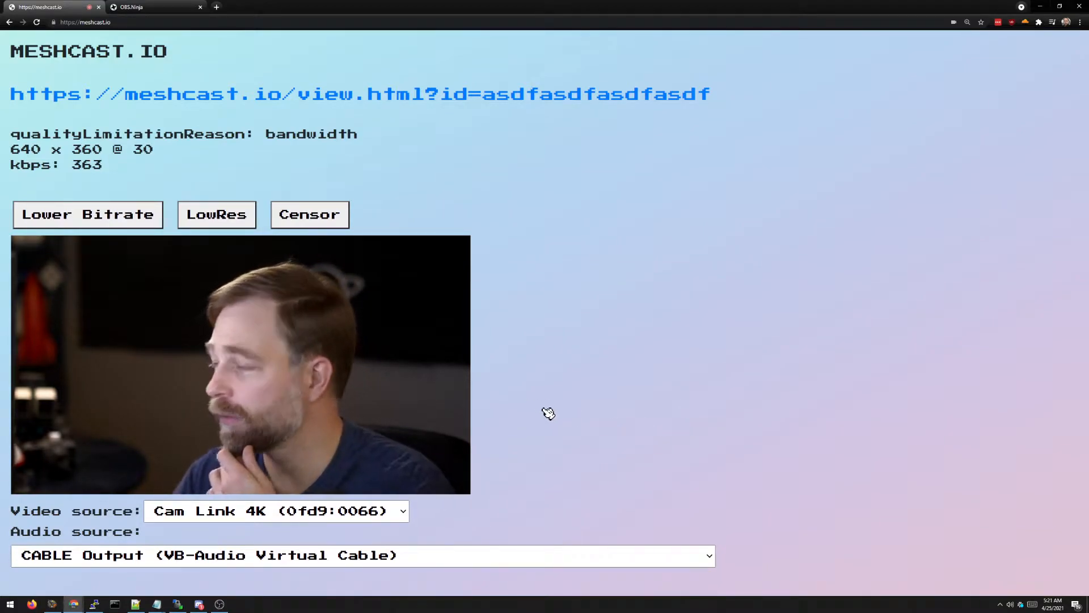
click(147, 21)
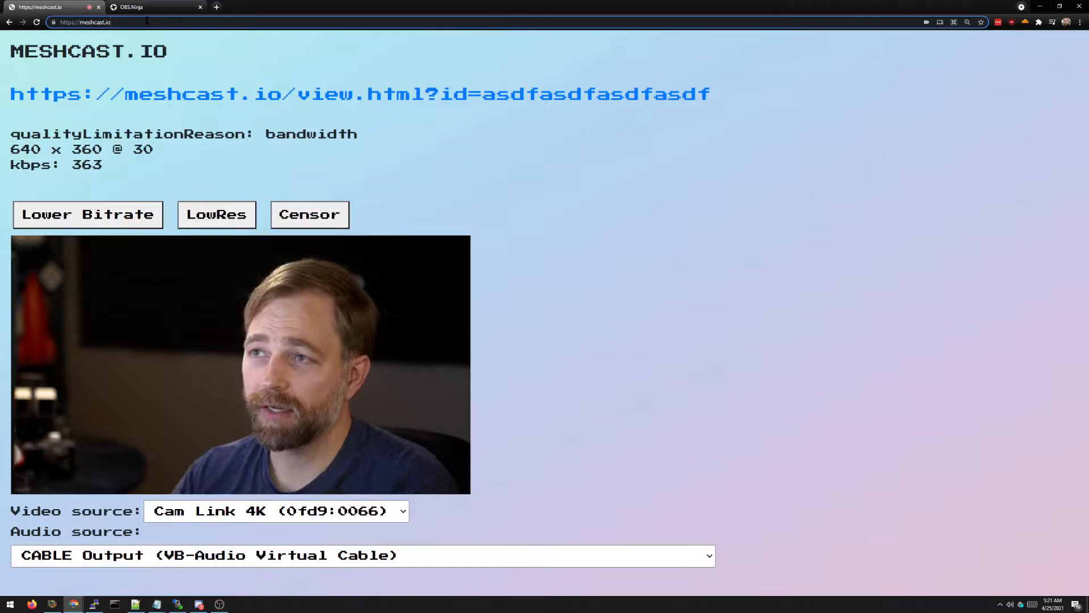
key(Return)
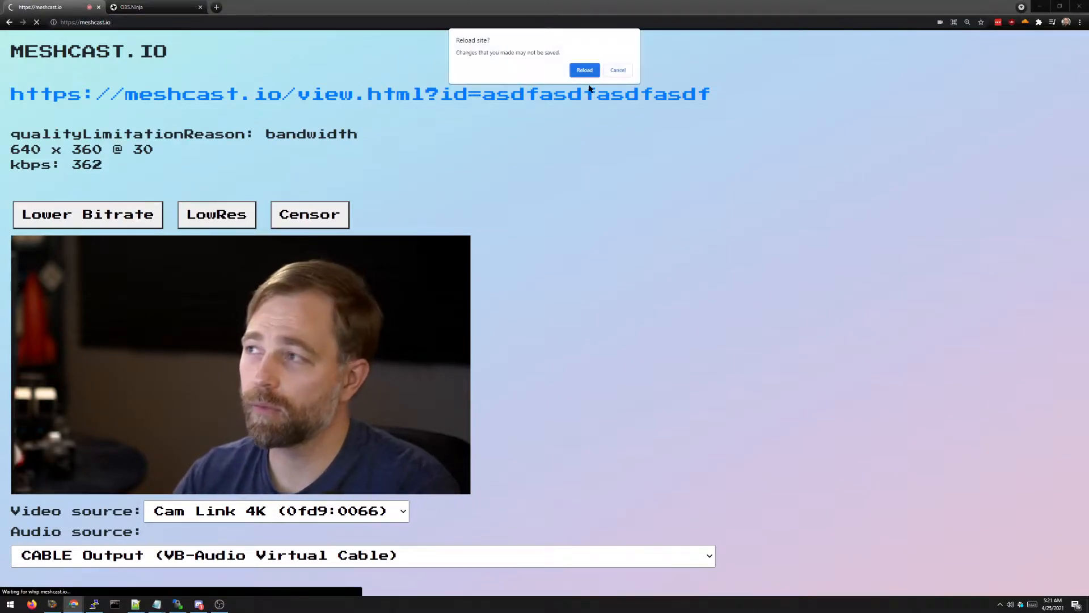
click(585, 70)
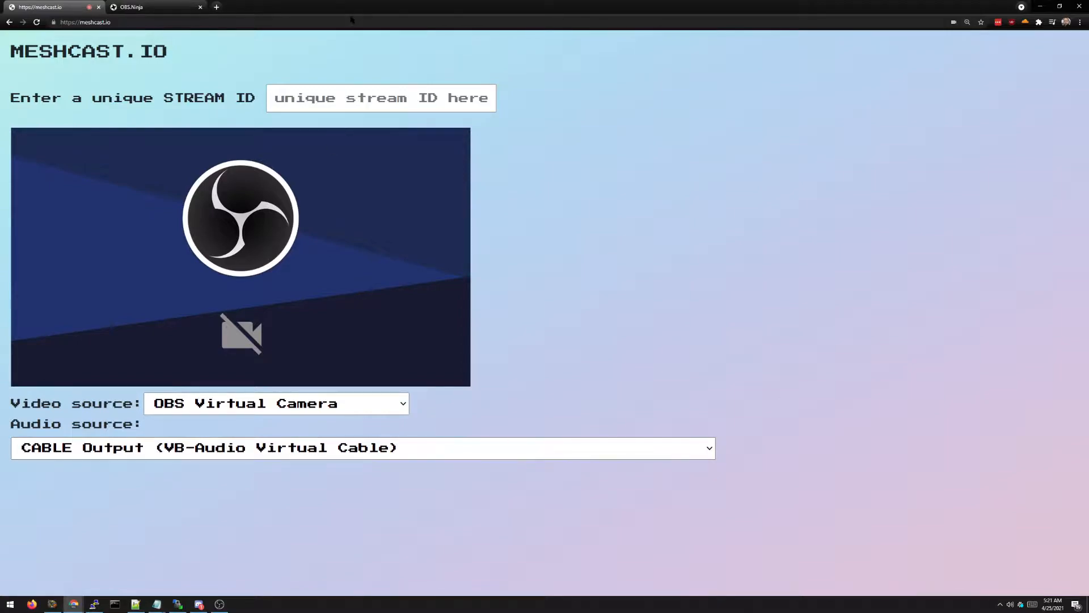
click(317, 103)
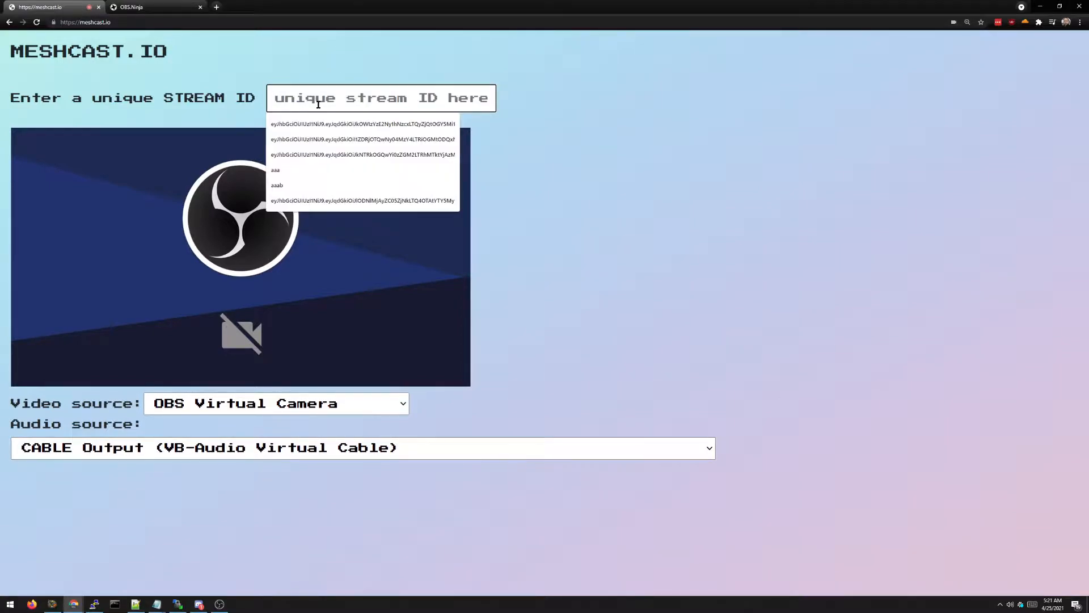
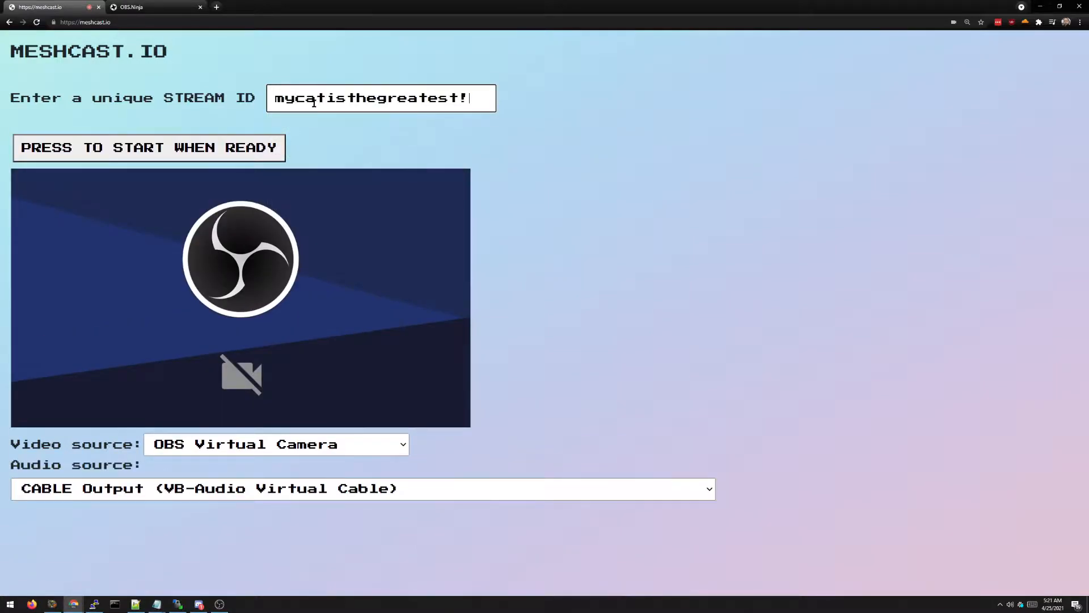
click(243, 153)
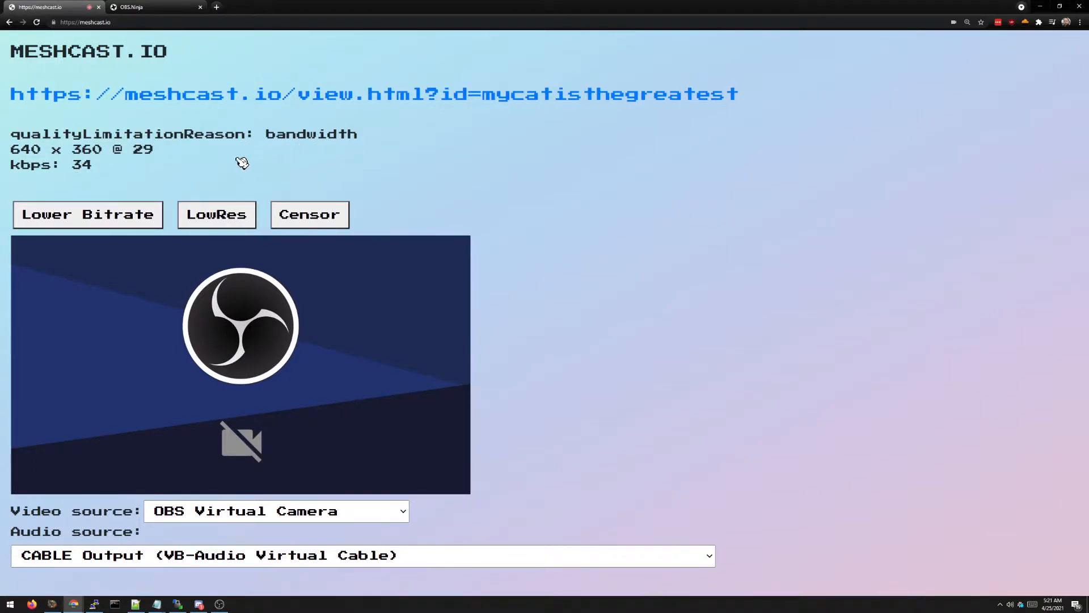
Step: Choose Cam Link 4K (0fd9:0066) as the stream's video source
click(349, 511)
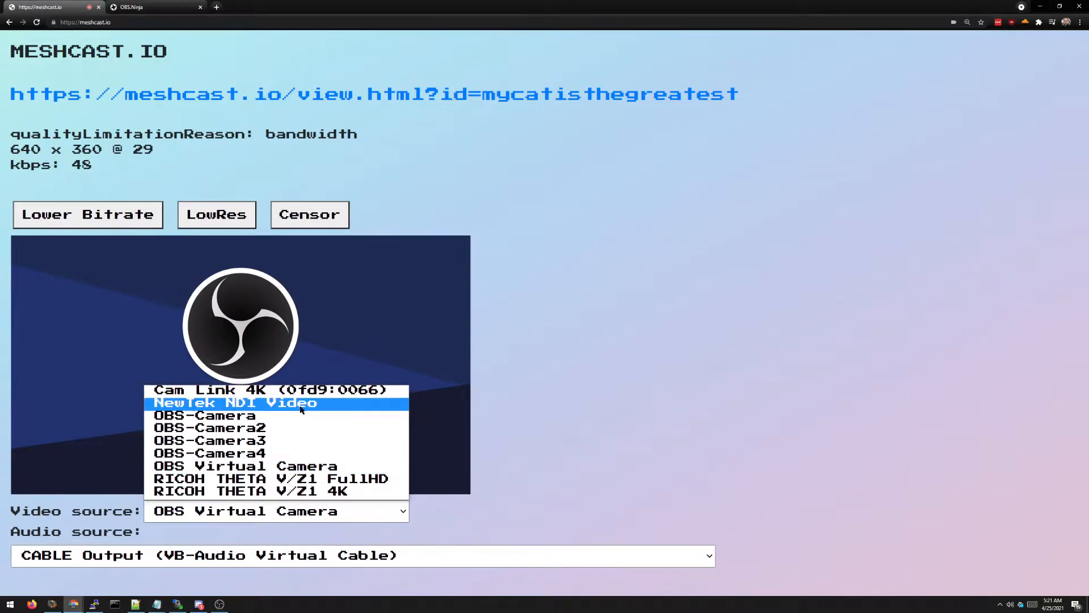
click(310, 392)
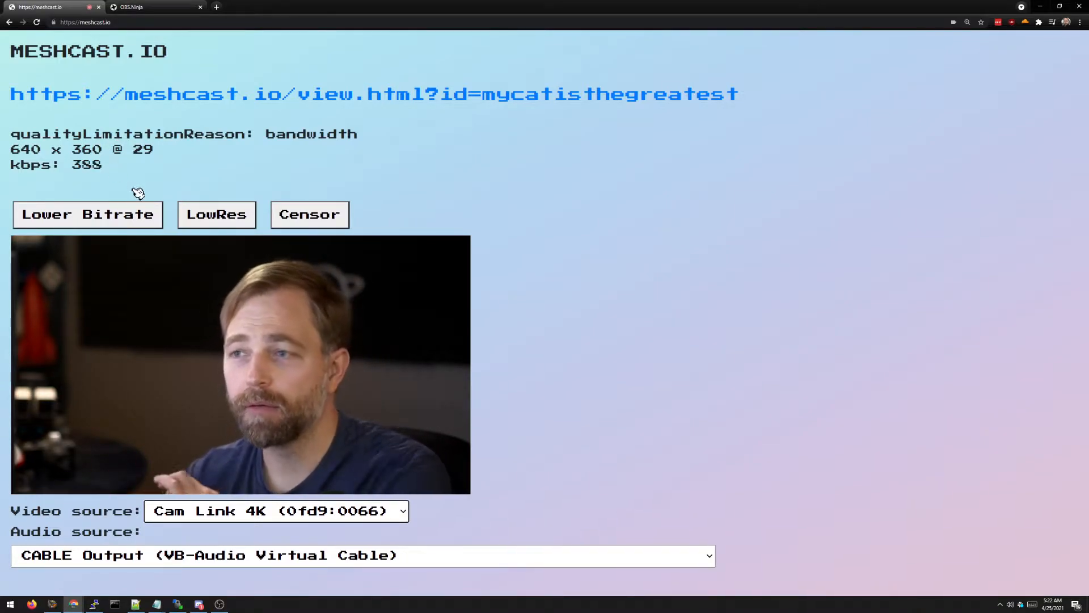
click(113, 222)
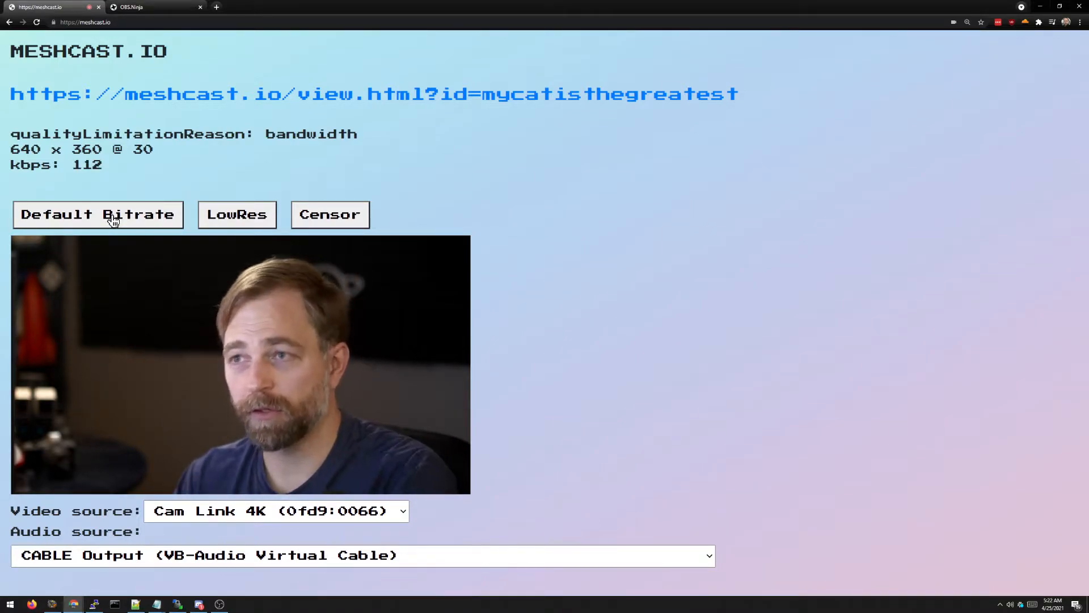
click(113, 220)
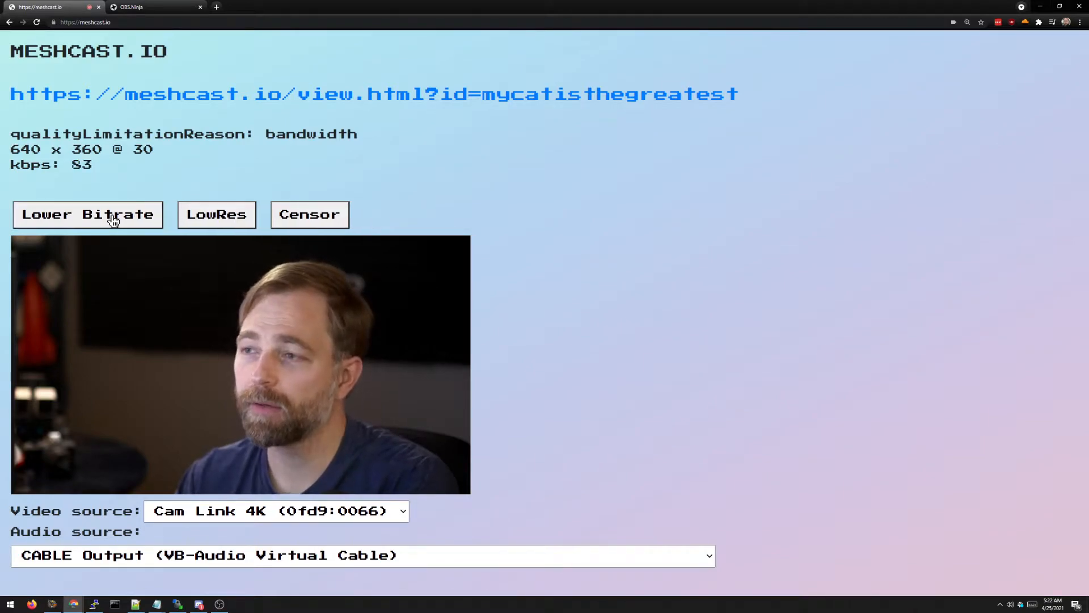
click(199, 215)
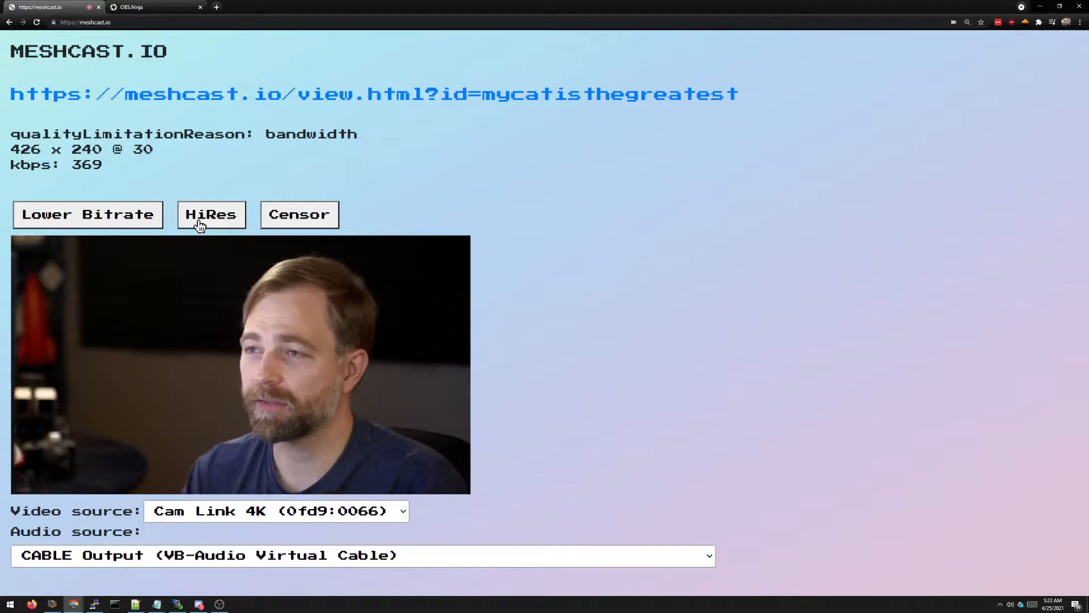
click(199, 221)
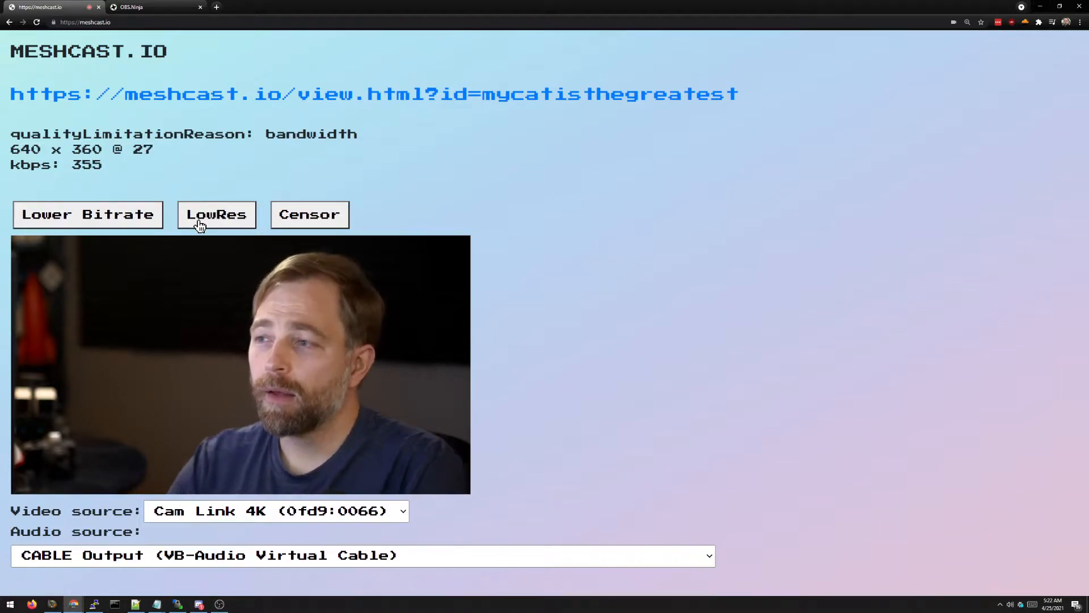
click(311, 220)
click(312, 219)
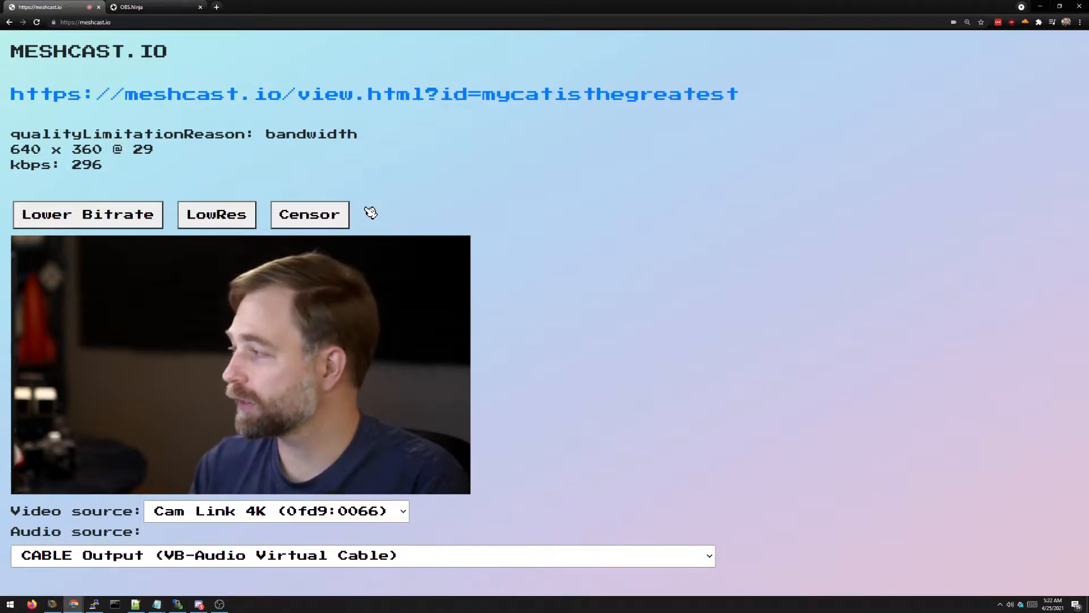
click(238, 510)
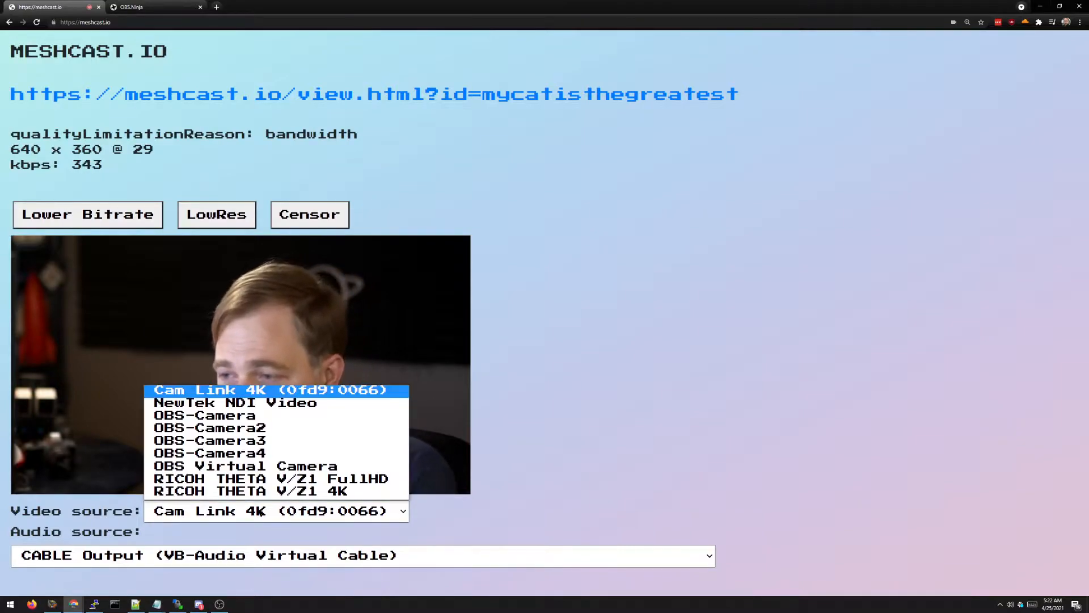
click(245, 467)
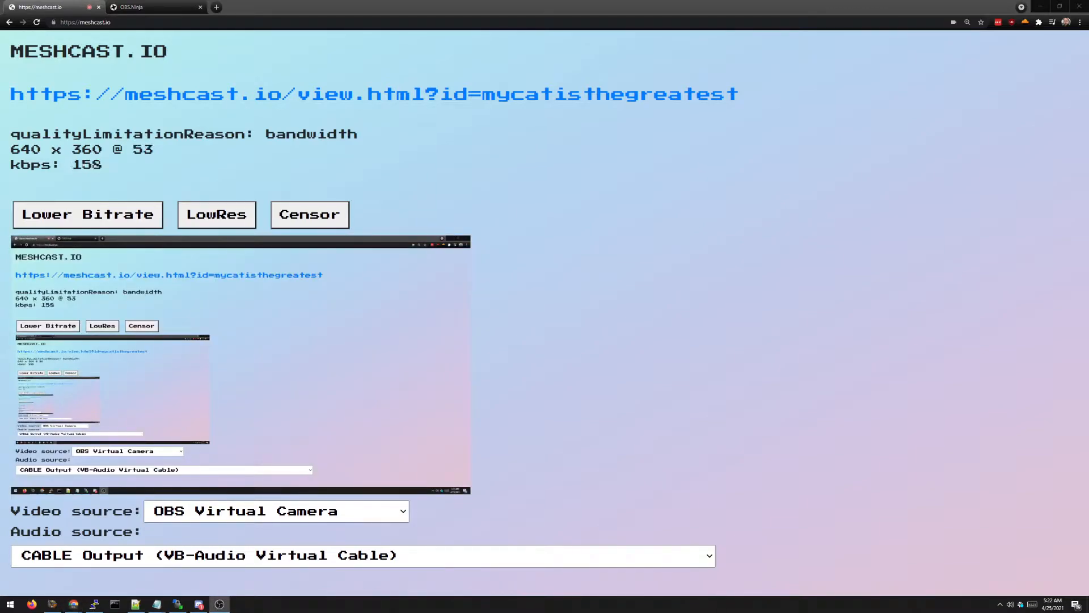
click(255, 510)
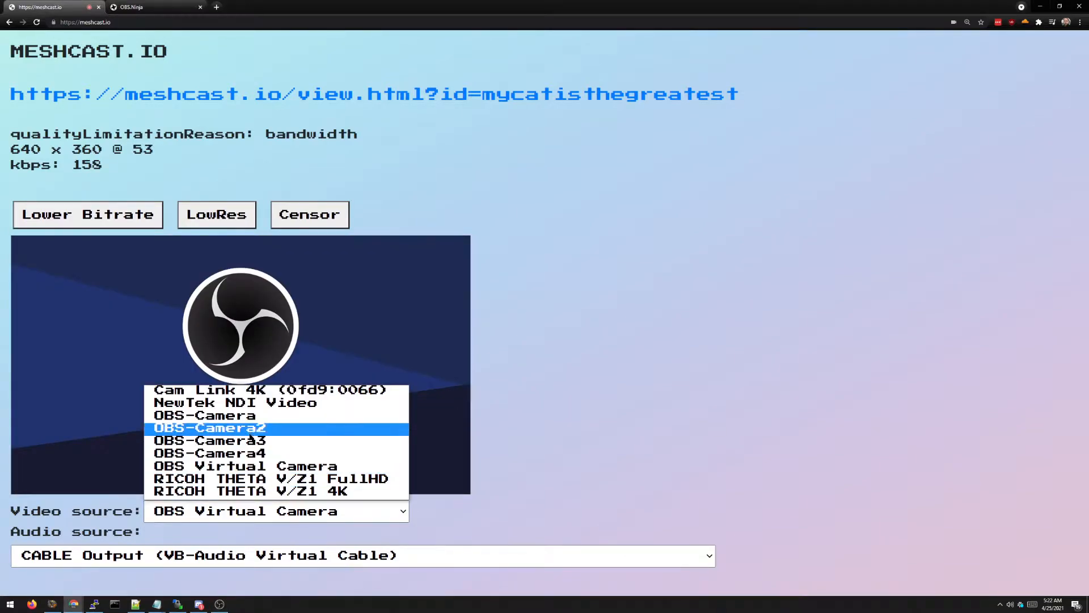
click(255, 394)
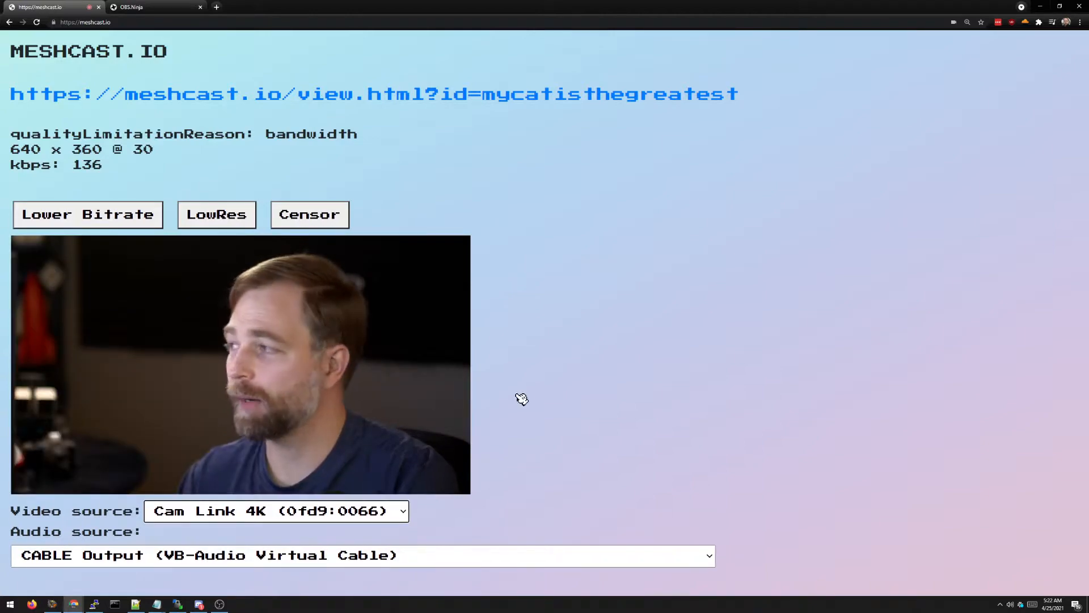
click(157, 9)
Step: Create an OBS.Ninja room named 'asdfasfasdfasdfasdf' and enter its control center
click(185, 121)
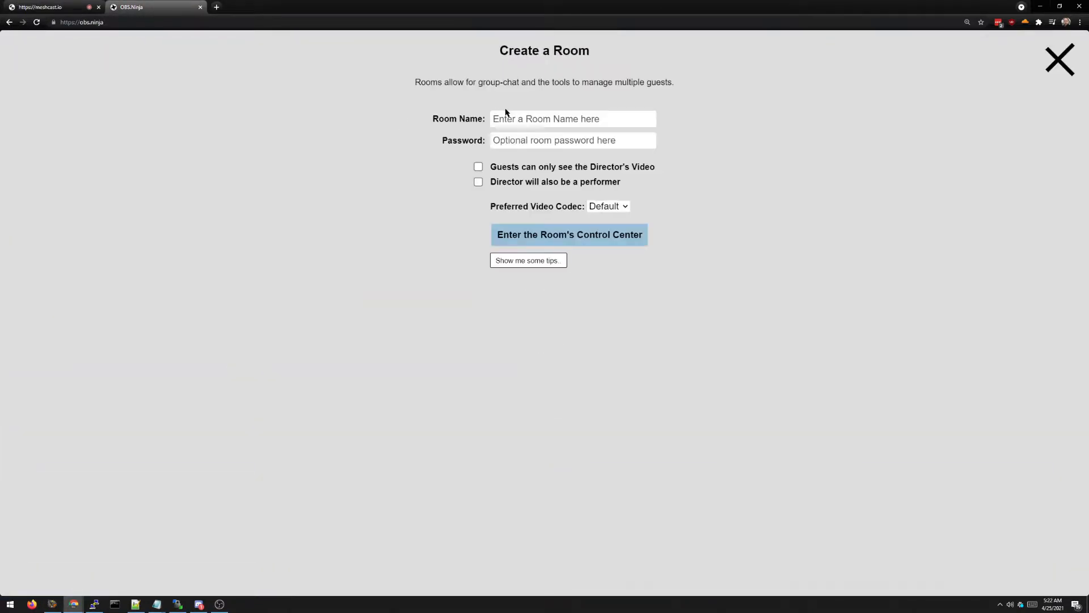
text(asdfasfasdfasdfasdf)
click(528, 243)
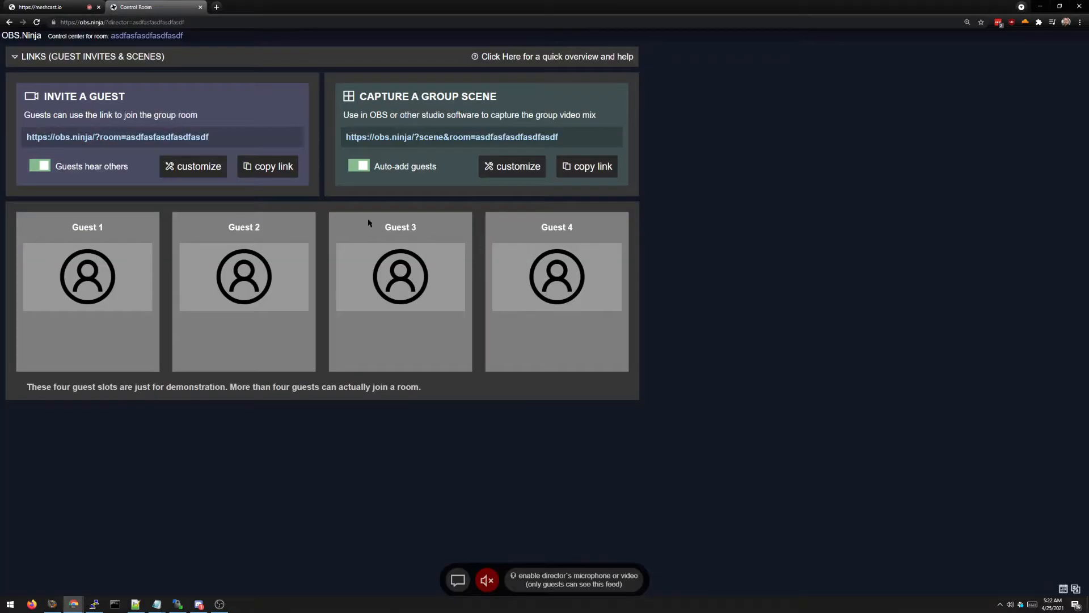
Step: Enable the director's camera and mic, close the settings panel, then hang up that feed
click(560, 576)
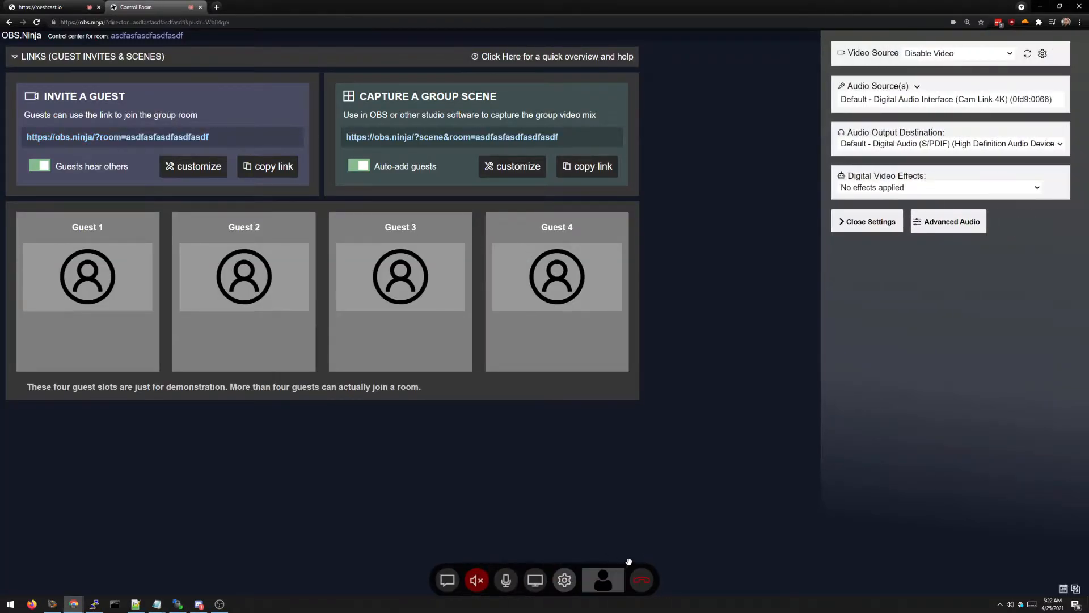
click(564, 580)
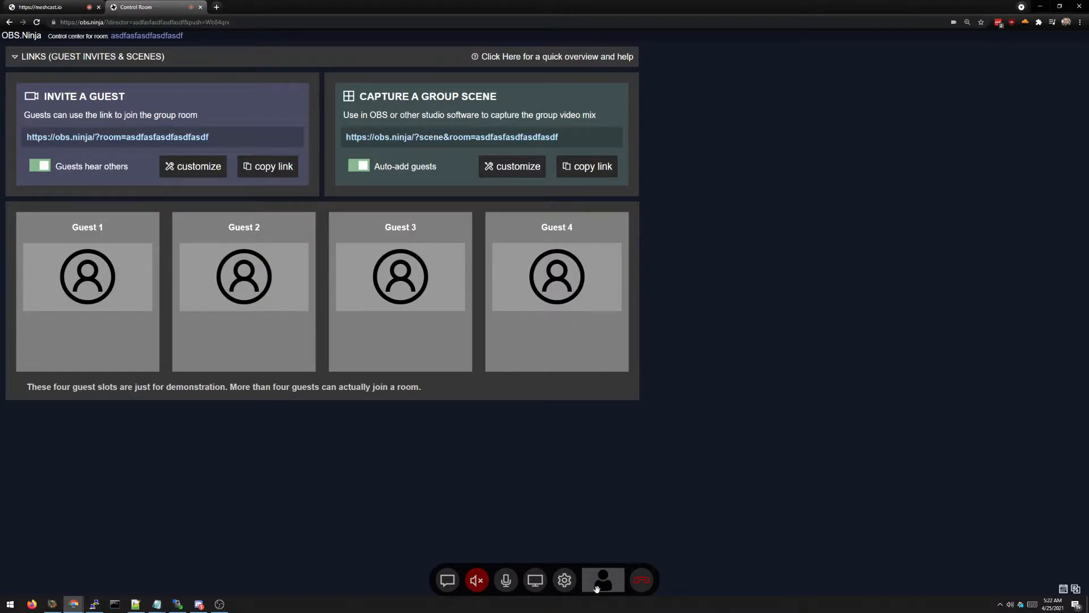
click(644, 582)
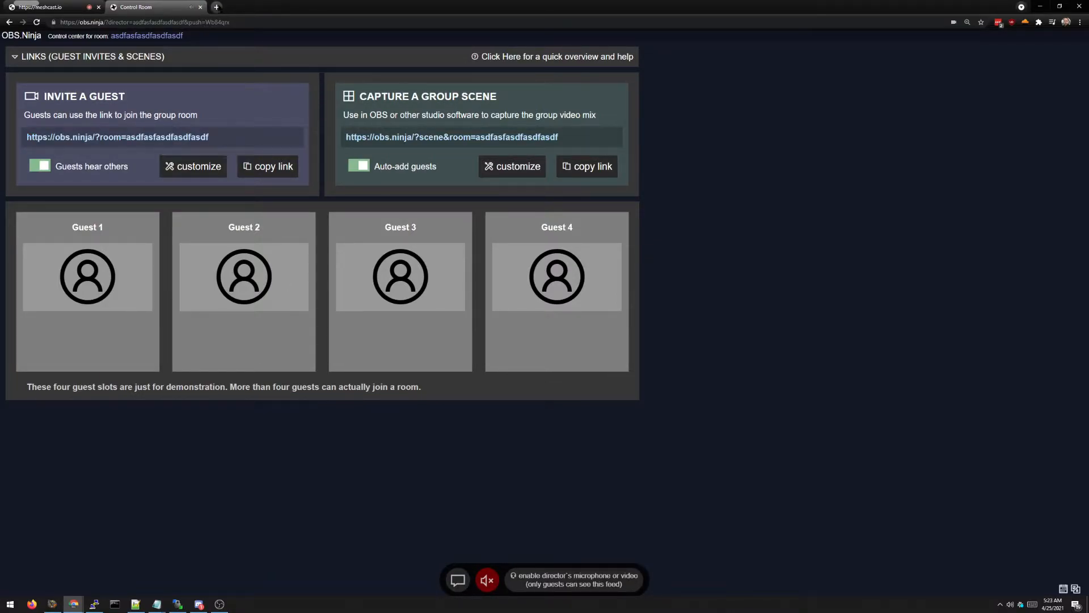
Step: Load the room's guest invite link in a new tab
click(216, 7)
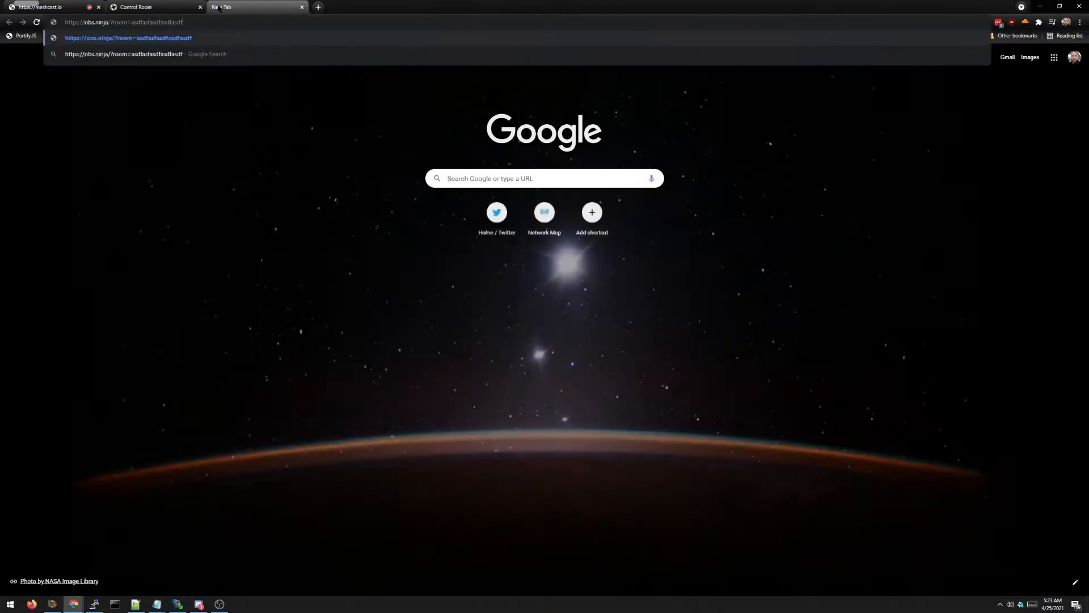
key(Return)
click(139, 7)
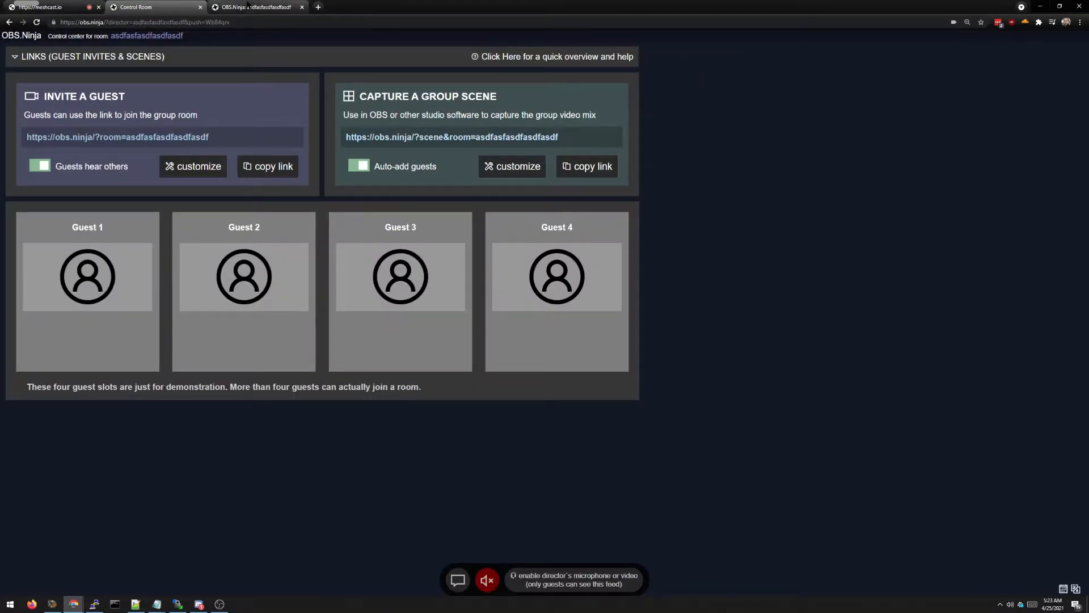
click(213, 7)
Step: Join the room as a camera guest with mic and speaker muted, then check the control room
click(489, 126)
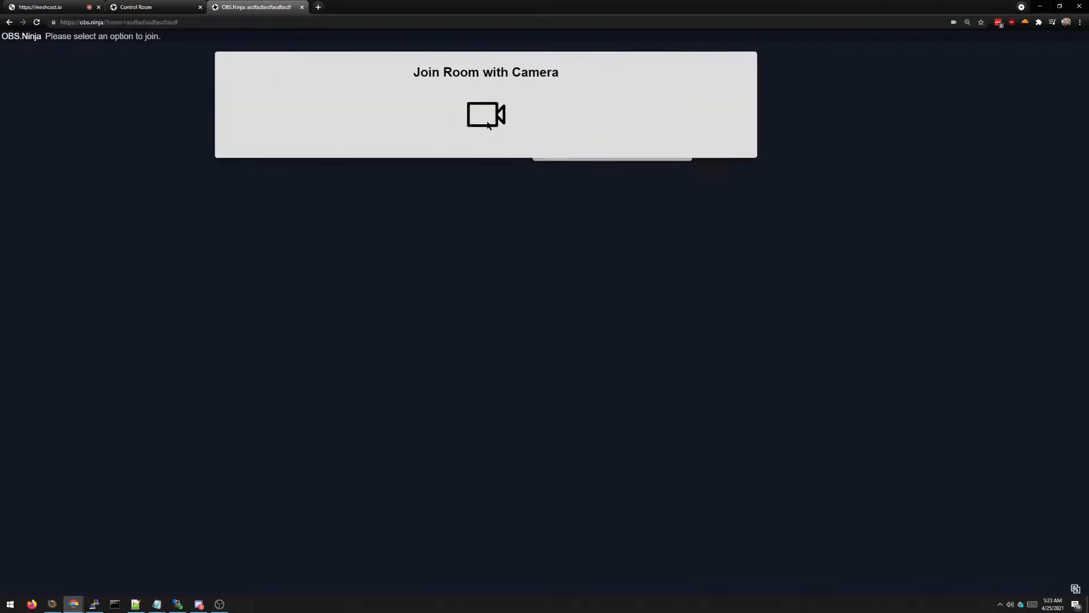
click(560, 259)
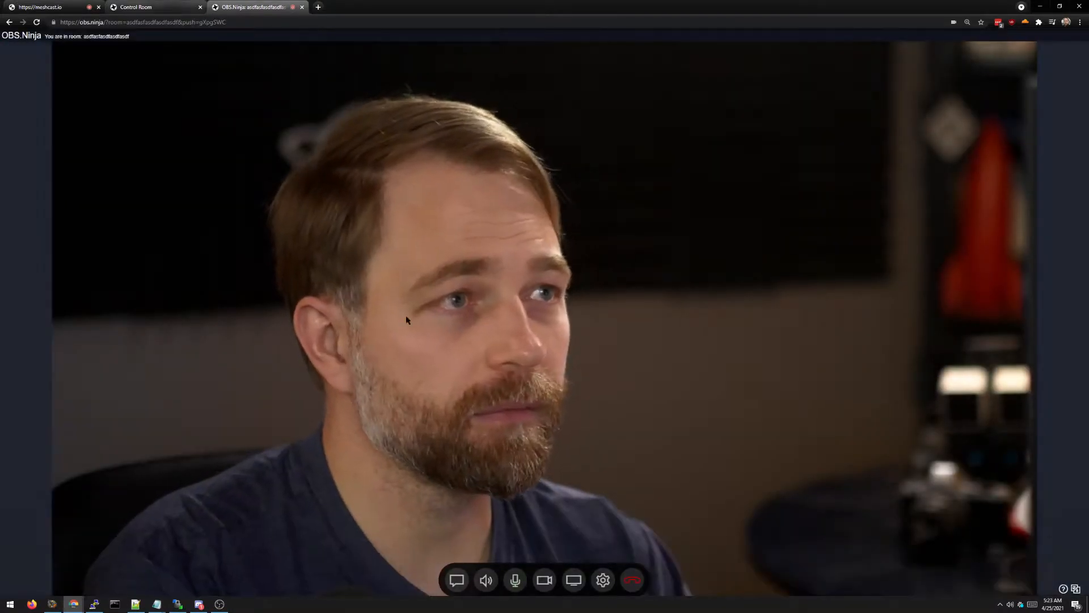
click(514, 580)
click(487, 580)
click(150, 7)
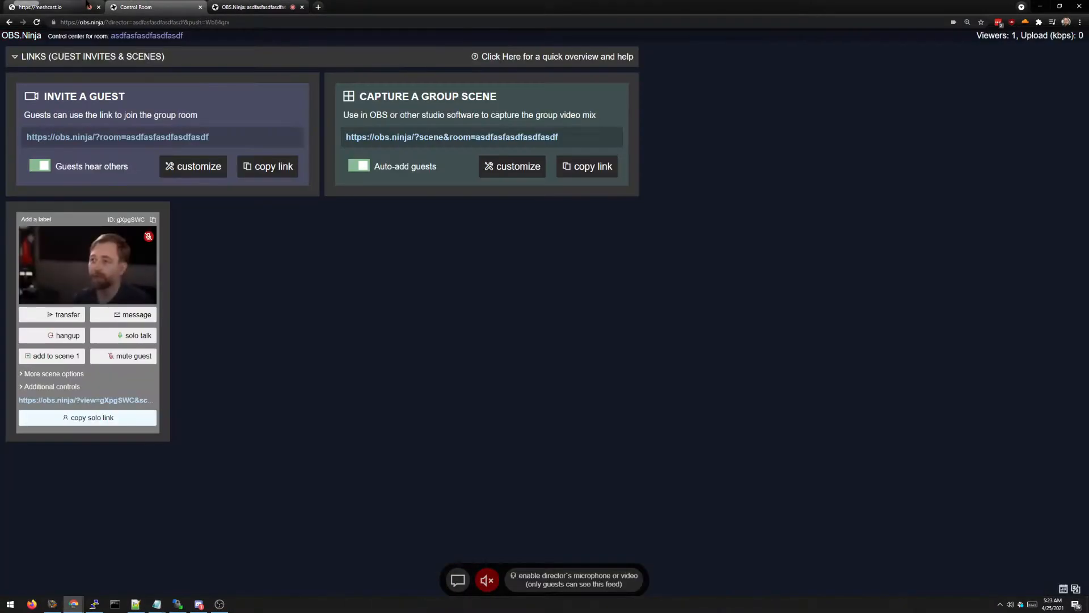
click(78, 7)
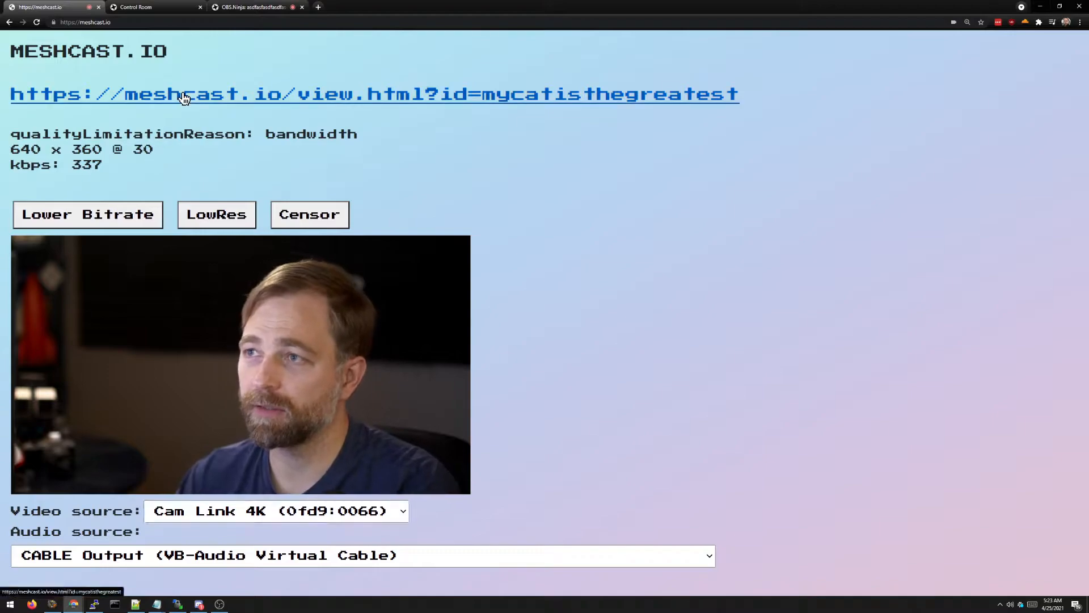
Step: Verify the Meshcast view link plays the webcam, close the viewer, and select the link text
click(122, 94)
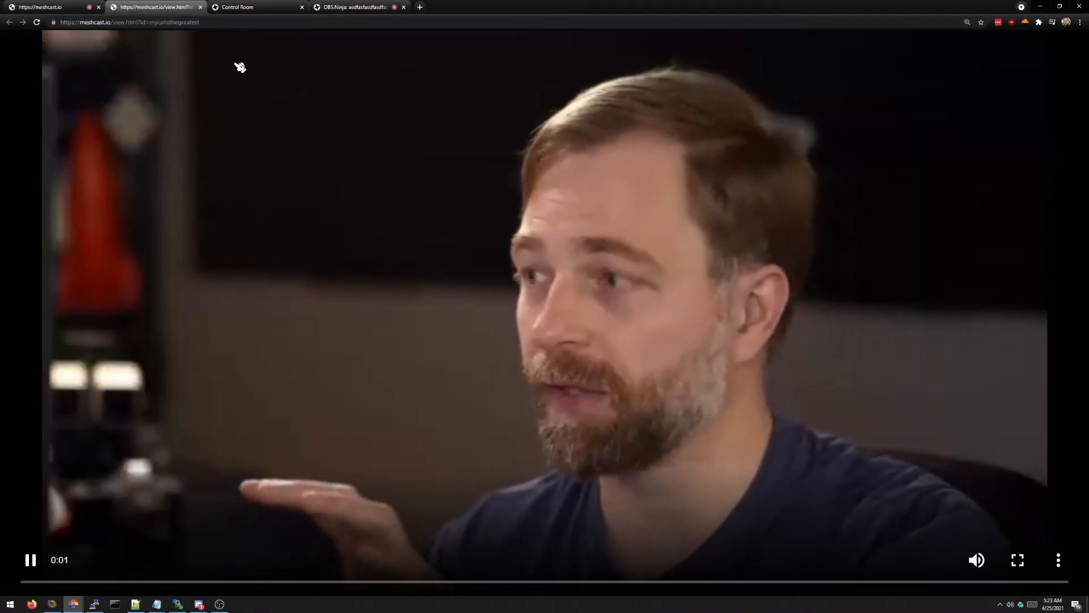
click(200, 7)
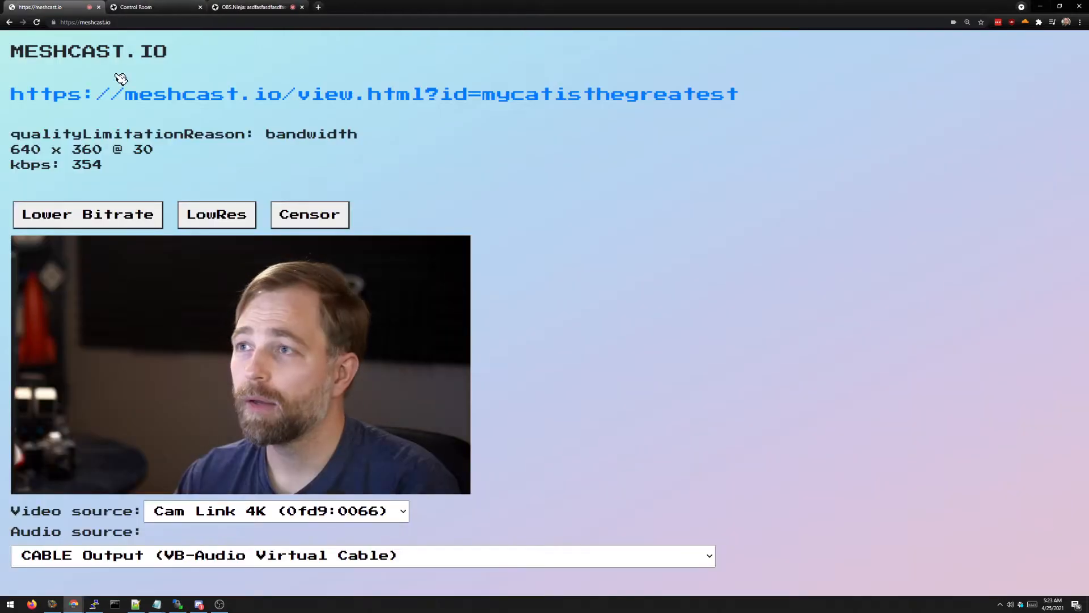
drag(723, 103, 42, 110)
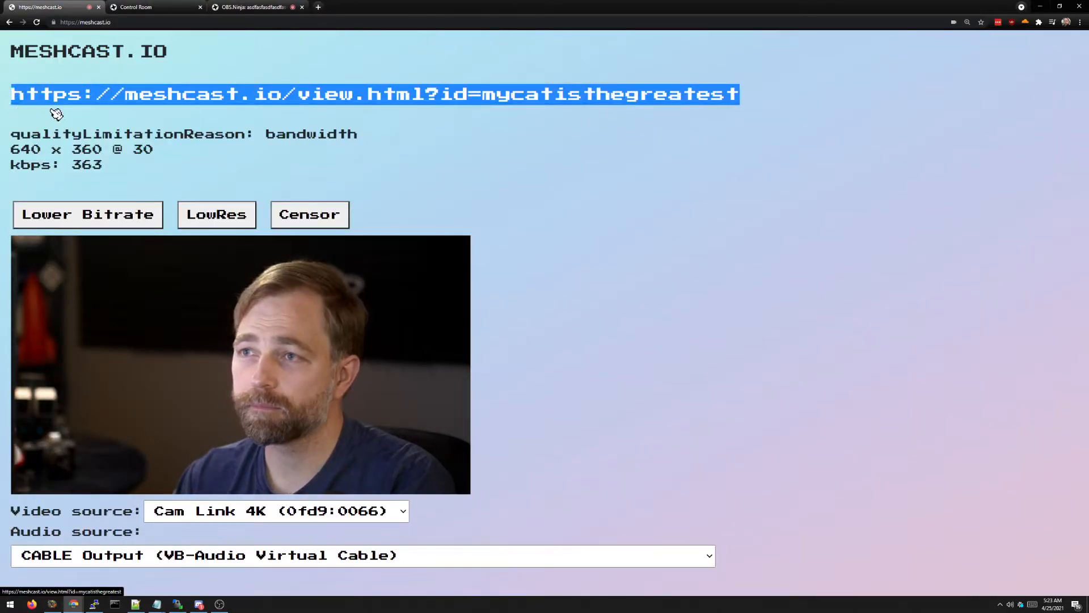
Step: Return to the OBS.Ninja control room showing the guest's live camera feed
mouse_move(1088, 148)
mouse_down()
mouse_move(257, 117)
mouse_move(565, 140)
mouse_move(380, 136)
mouse_move(1088, 142)
mouse_up()
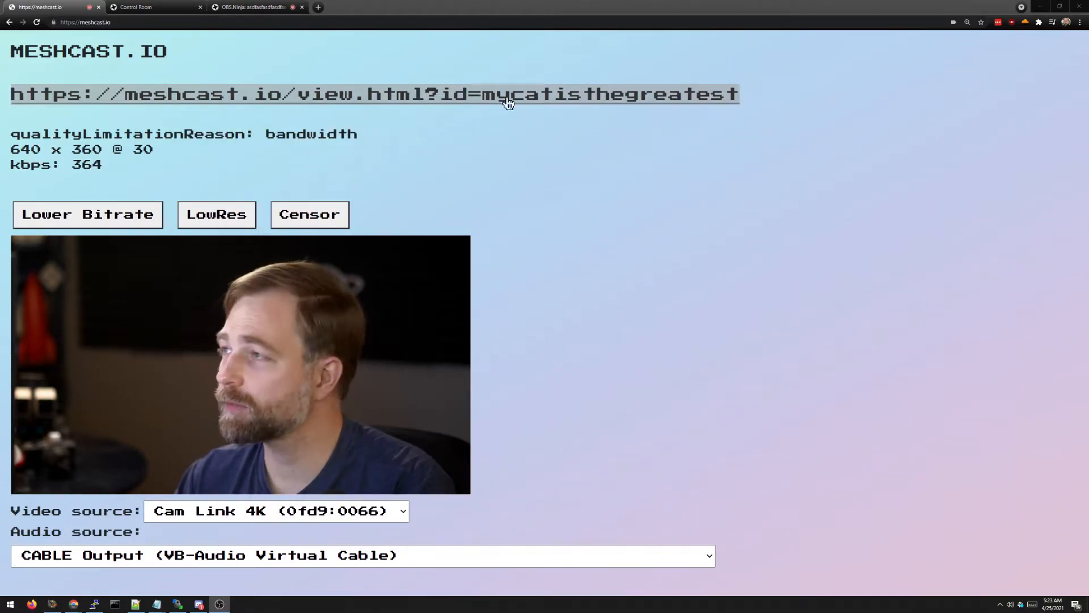
click(216, 7)
click(187, 7)
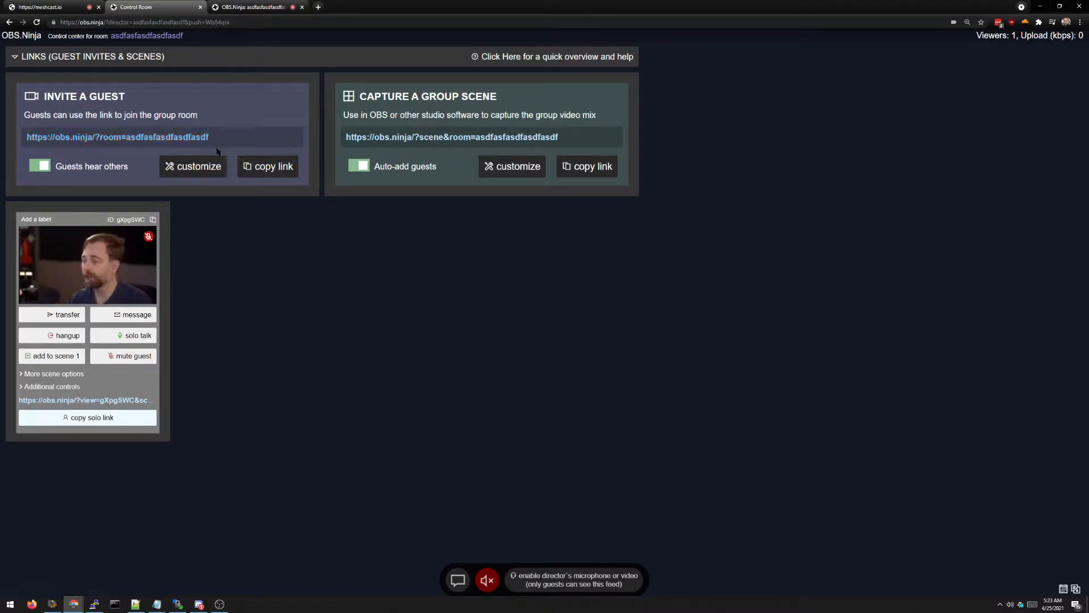
Step: Open the guest invite link with '&website&view' appended in a new tab
click(186, 137)
key(ctrl+t)
key(ctrl+v)
text(&)
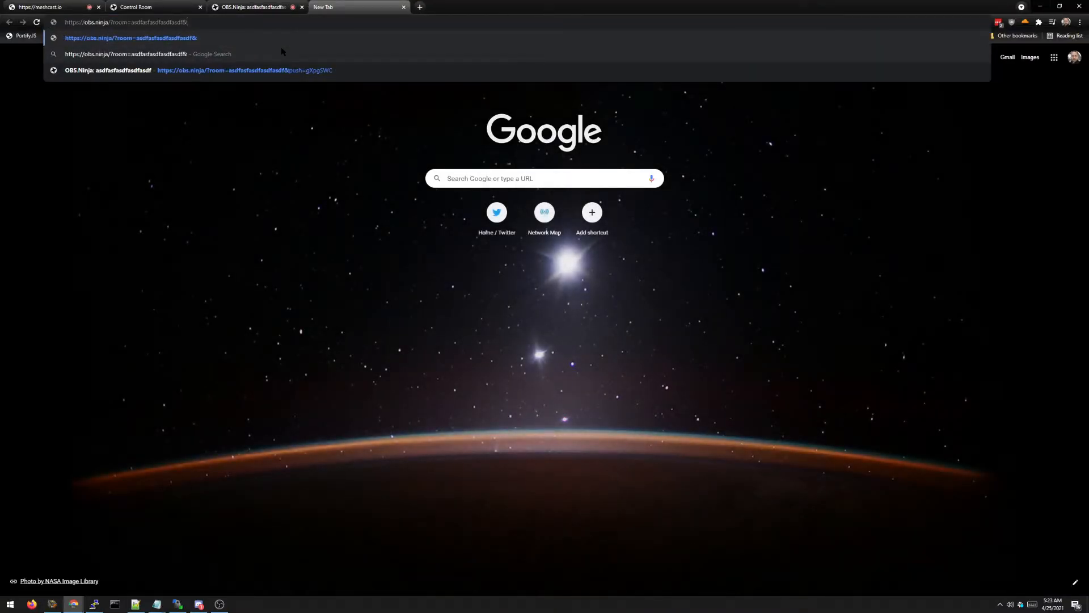
text(web)
key(BackSpace)
key(BackSpace)
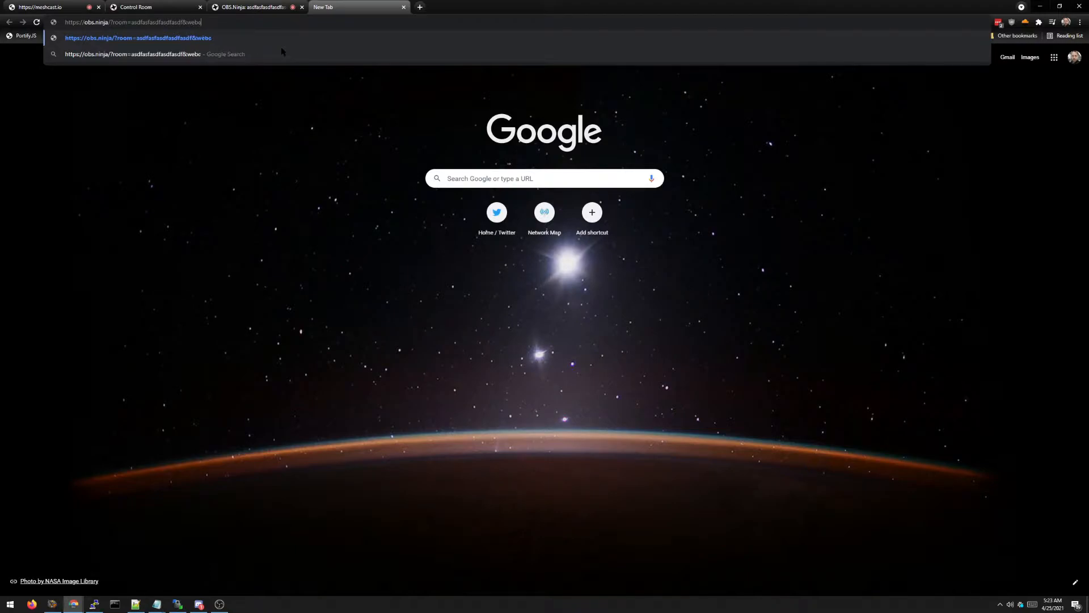
text(ite&view)
key(Return)
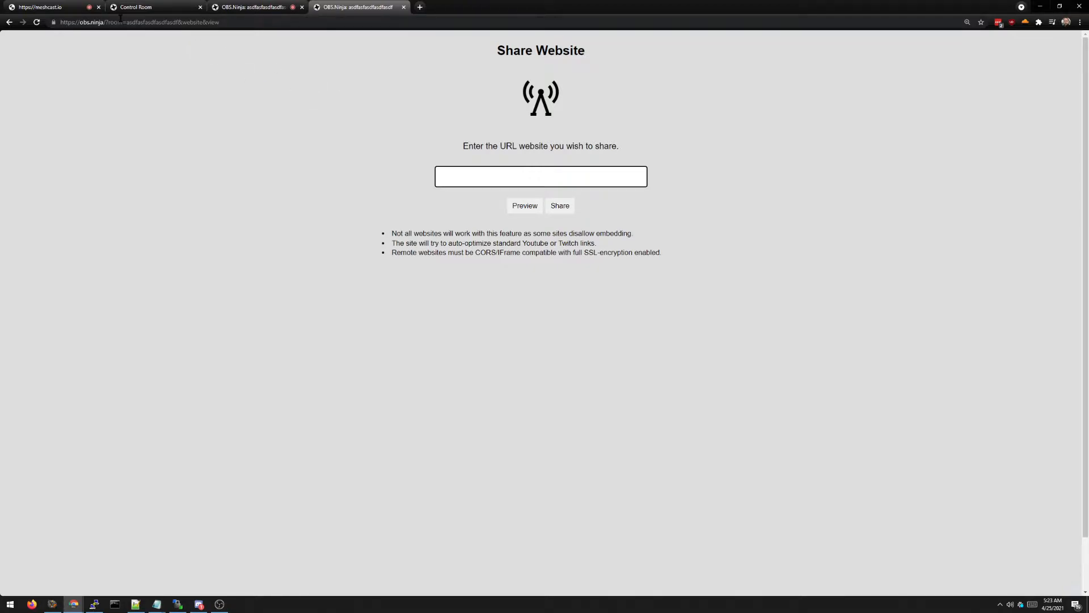
click(54, 7)
Step: Paste the copied Meshcast view link address into OBS.Ninja's Share Website field
right_click(625, 102)
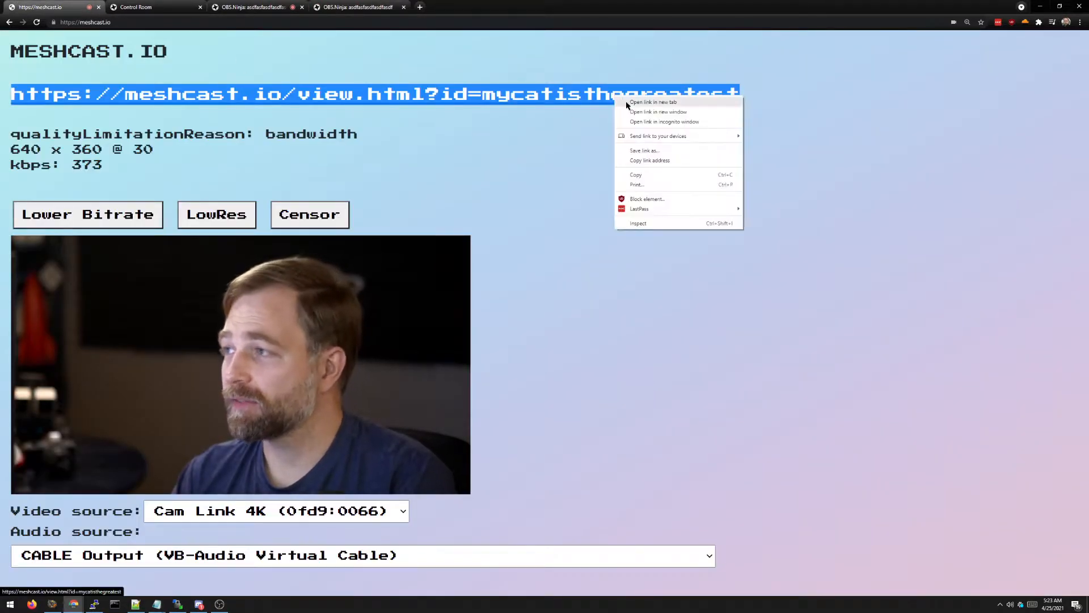
click(635, 175)
click(355, 7)
click(462, 176)
key(ctrl+v)
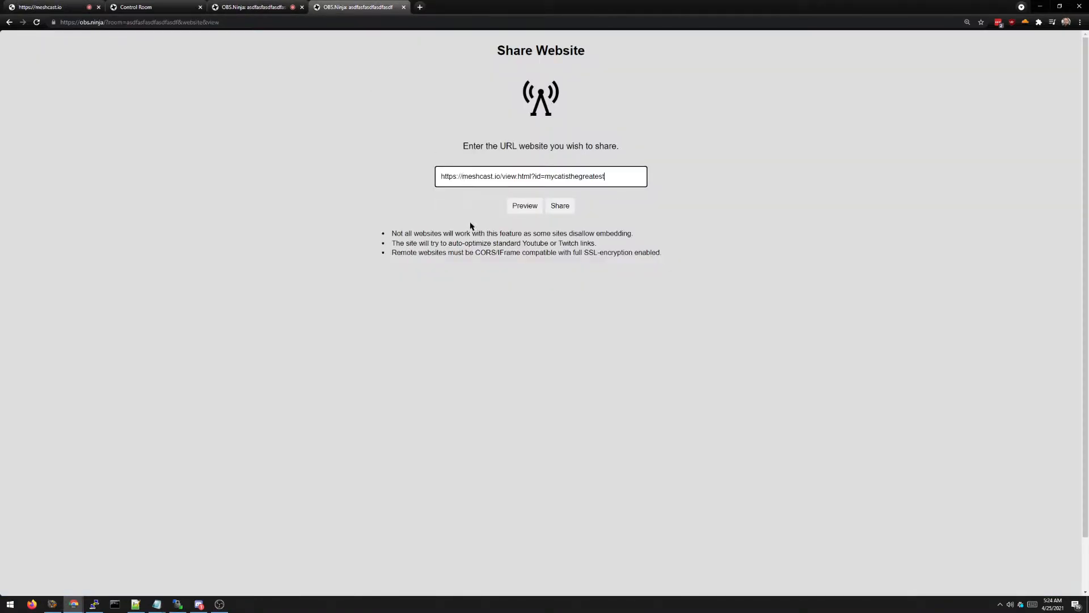
Step: Preview the Meshcast page and share it into the room
click(525, 207)
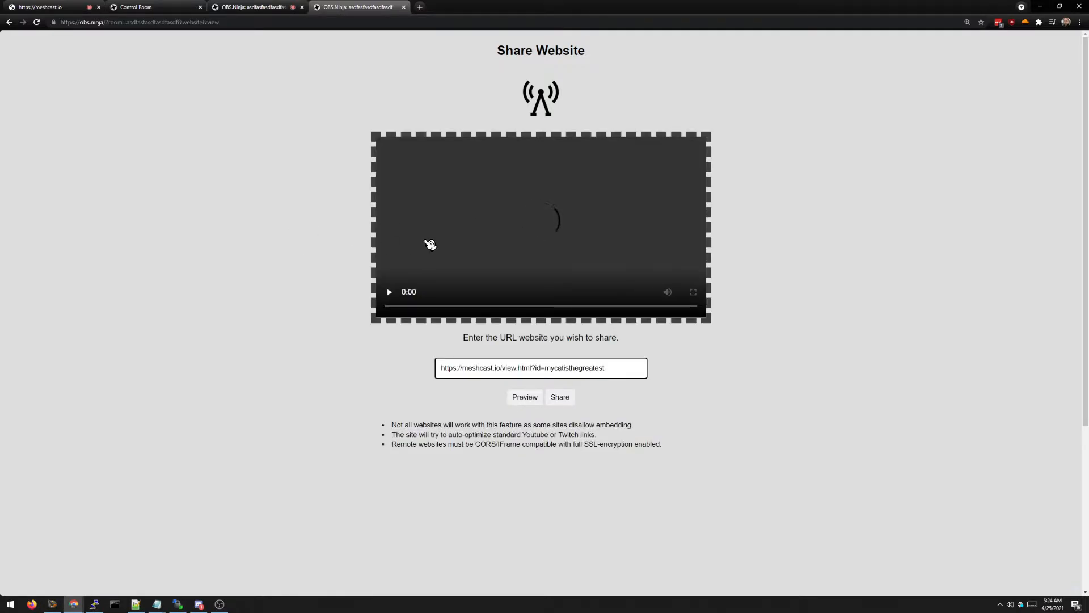
click(563, 398)
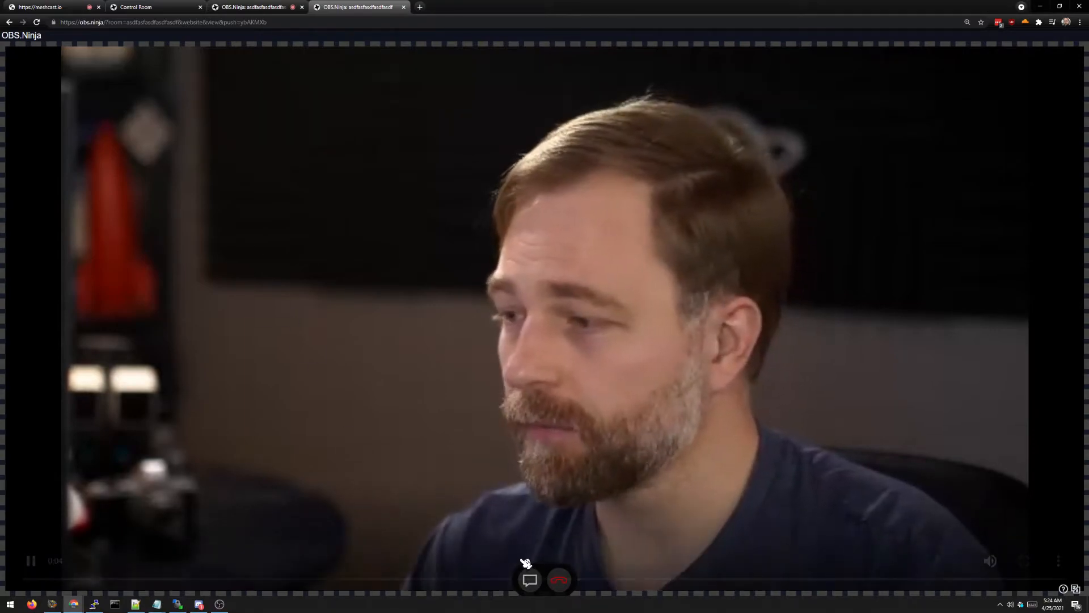
drag(541, 571, 571, 427)
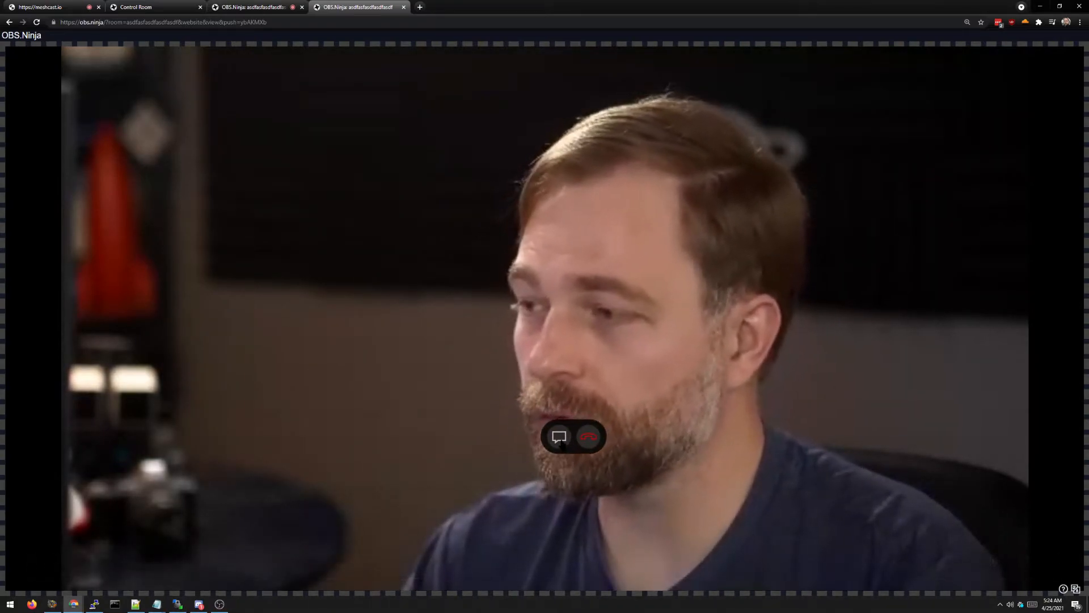
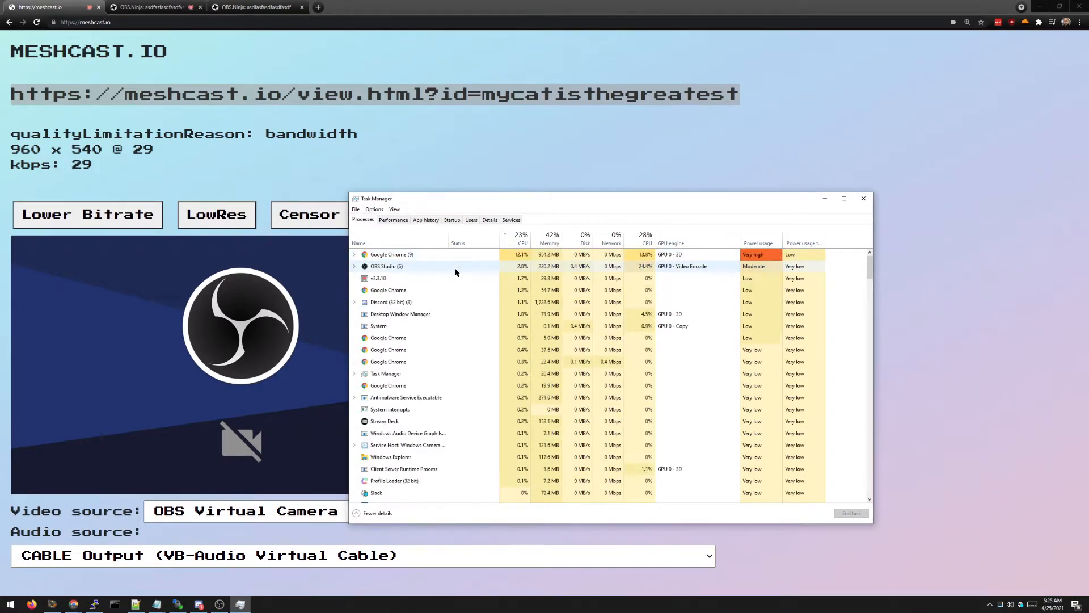
Step: Close Task Manager to reveal the Meshcast.io page streaming OBS Virtual Camera
click(863, 198)
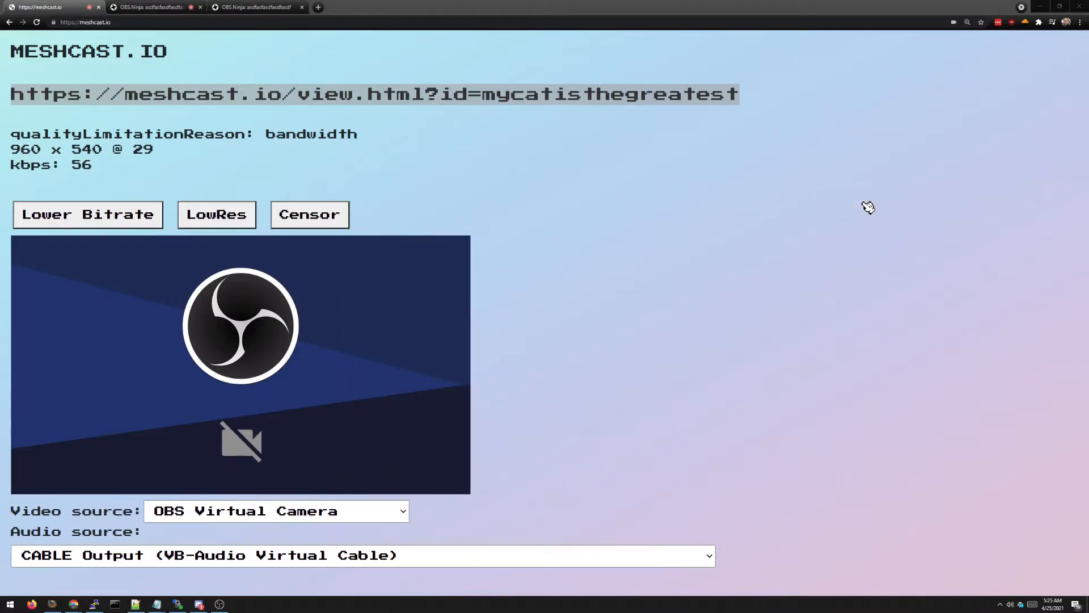
click(575, 179)
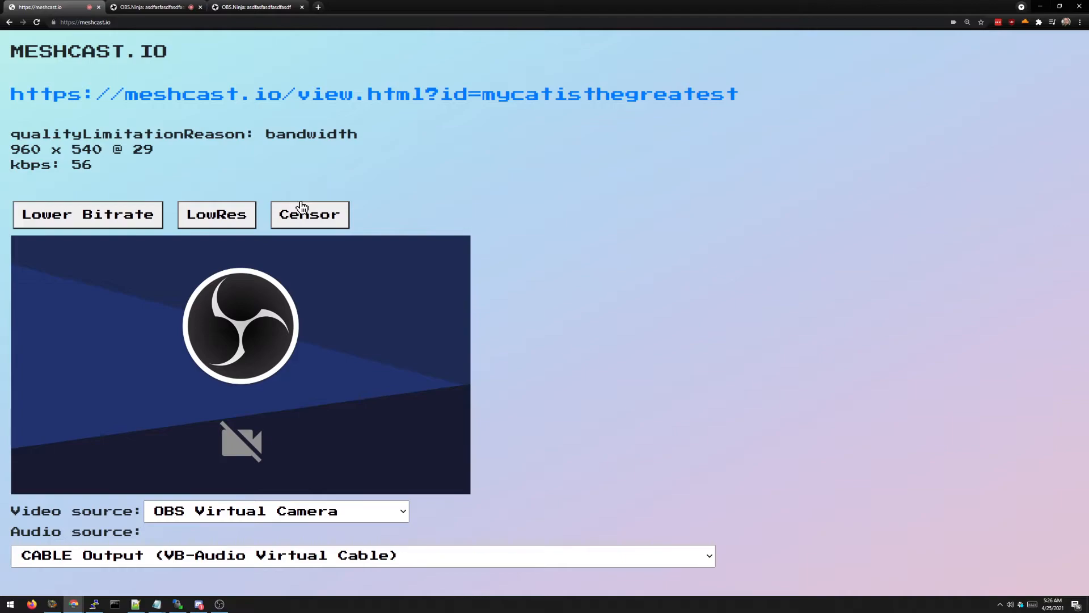
Step: Switch the Meshcast.io video source to Cam Link 4K (0fd9:0066)
click(192, 511)
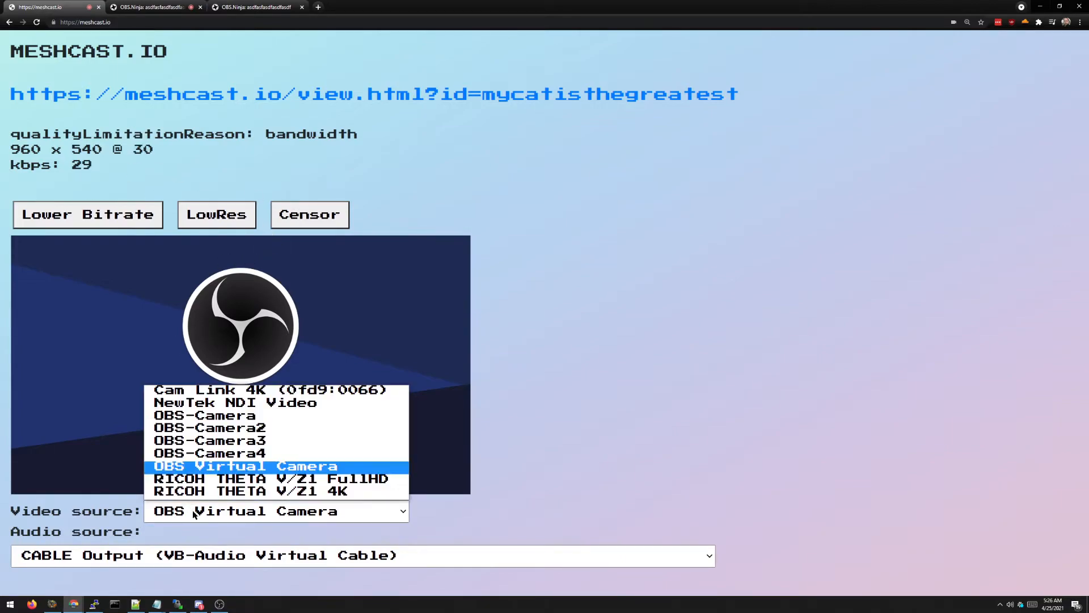
click(227, 390)
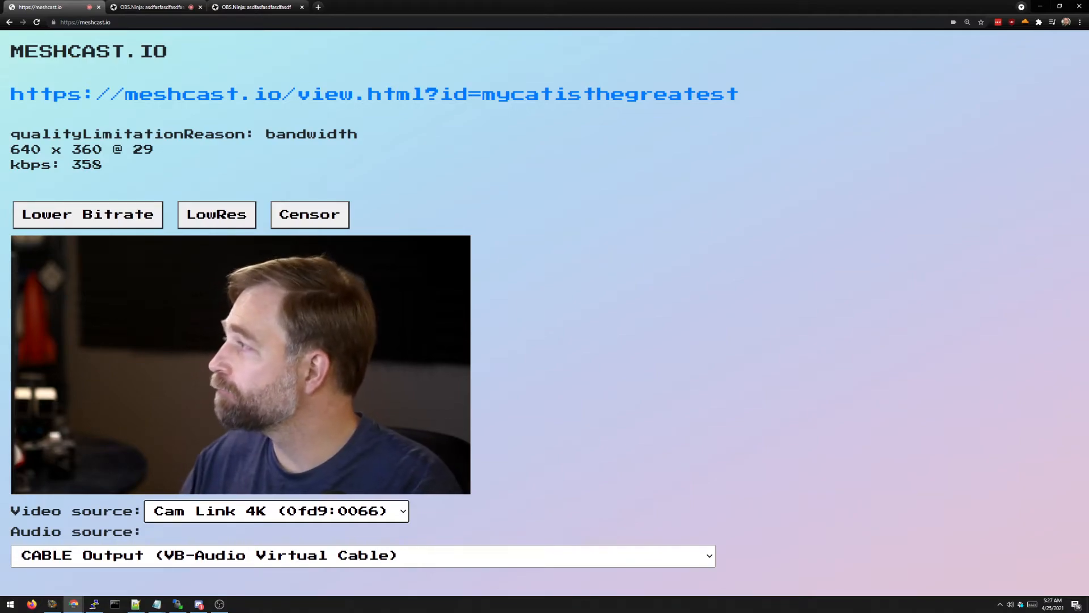
Step: Add a Camera & Microphone source in Stage TEN using Cam Link 4K and place it on stage
drag(1088, 151, 440, 100)
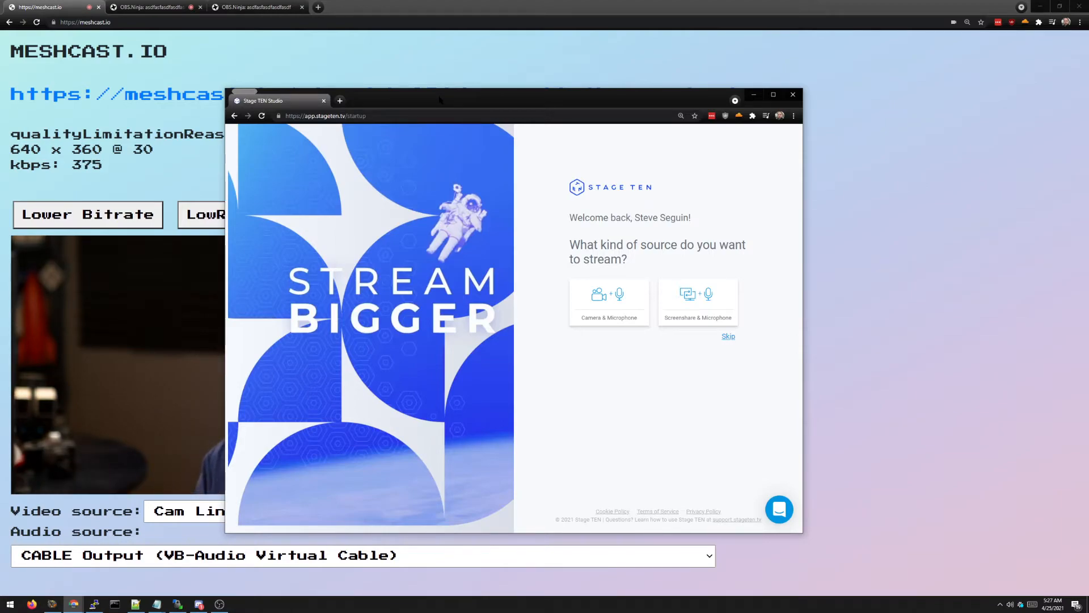
click(623, 308)
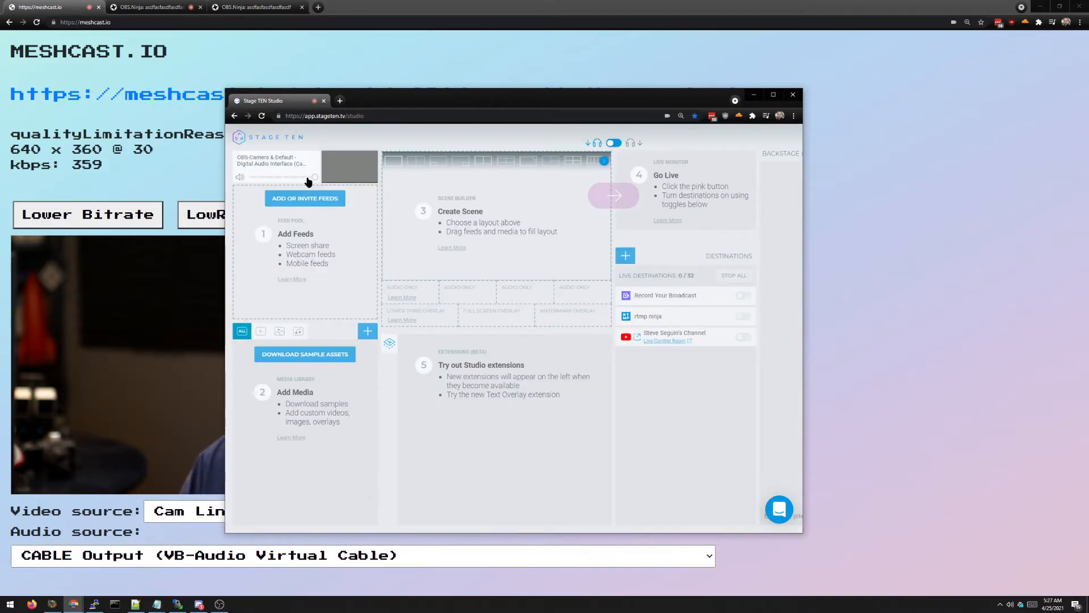
click(315, 159)
click(462, 208)
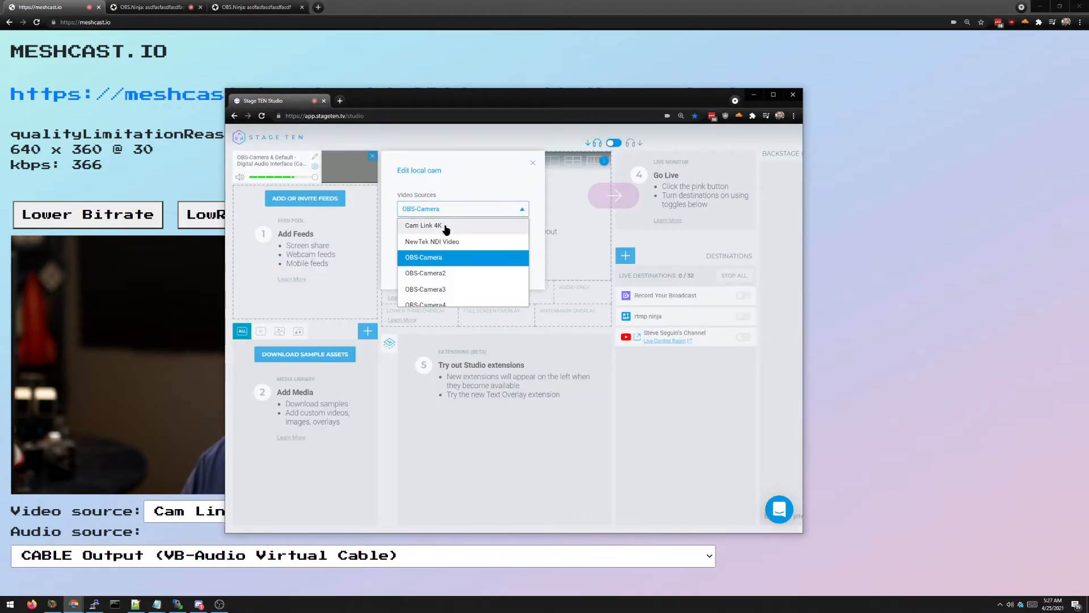
click(431, 224)
click(532, 163)
drag(357, 168, 510, 209)
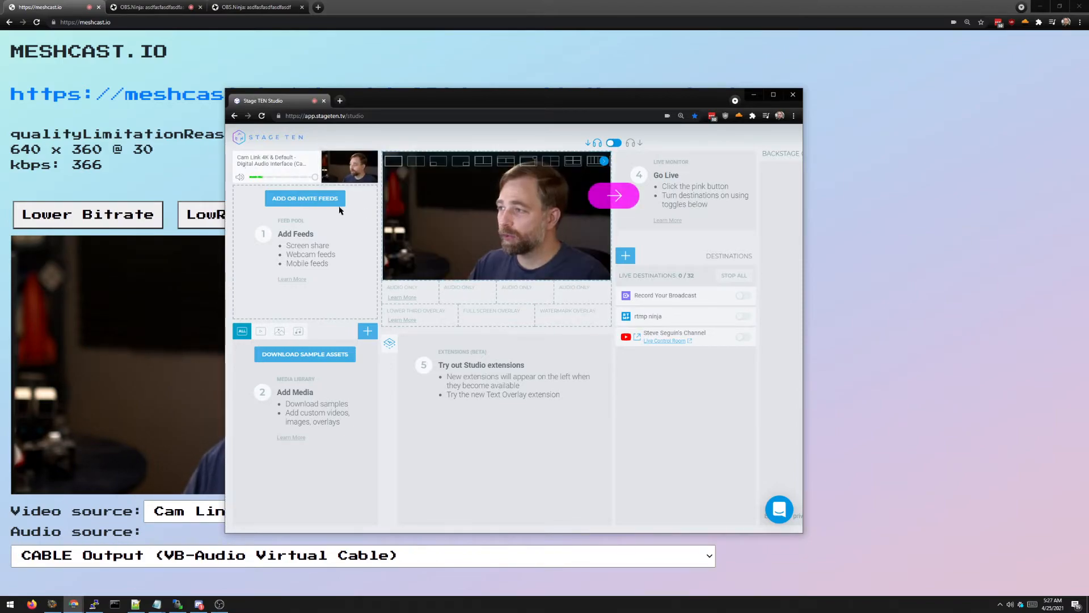
Step: Copy the Stage TEN participant invite URL from Add or Invite Feeds
click(326, 205)
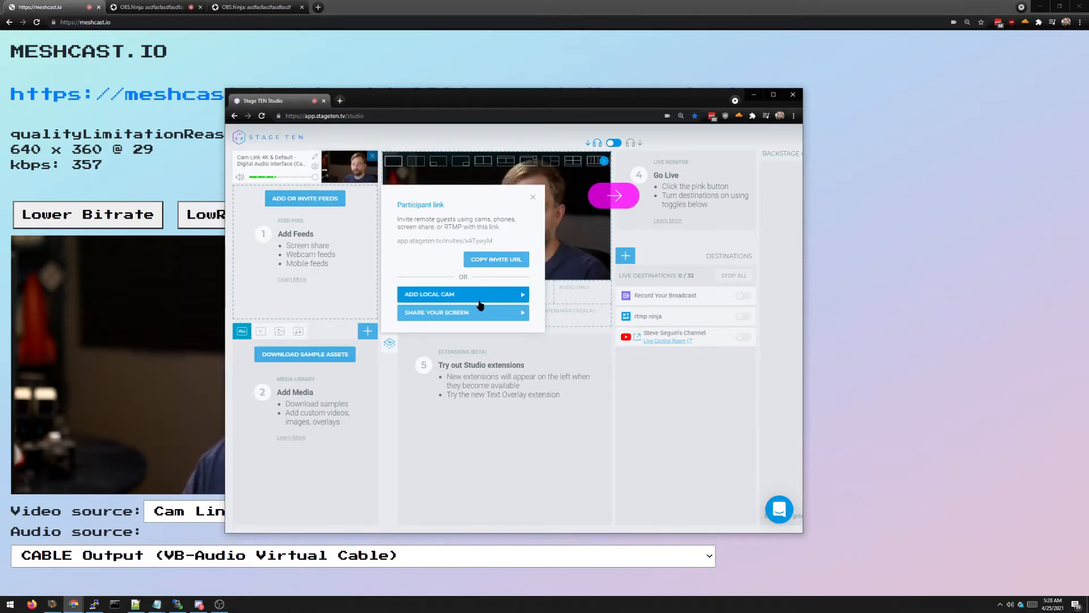
click(585, 408)
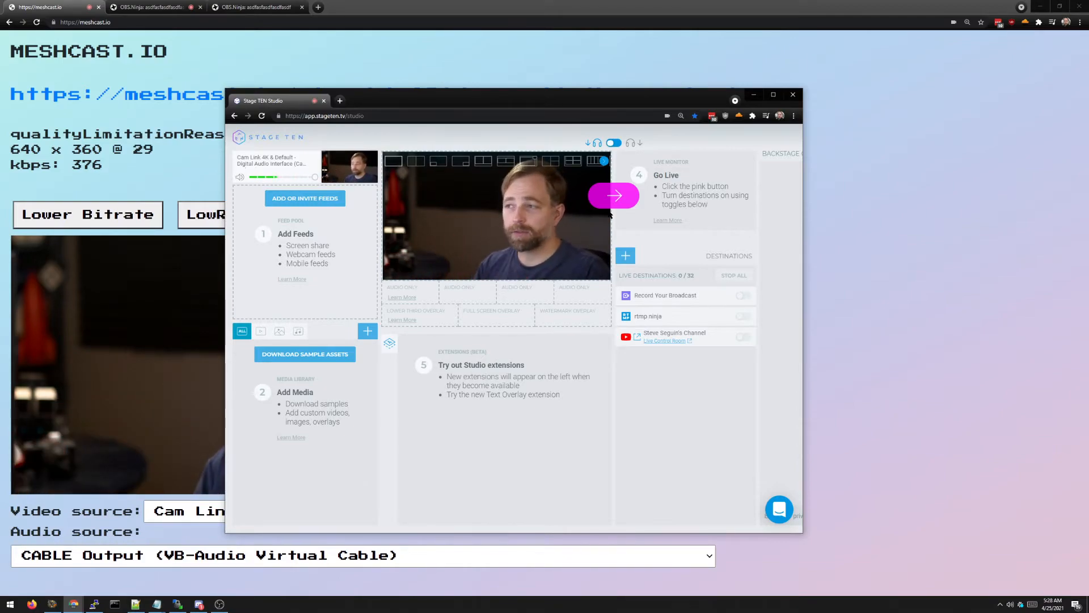
click(313, 199)
click(469, 263)
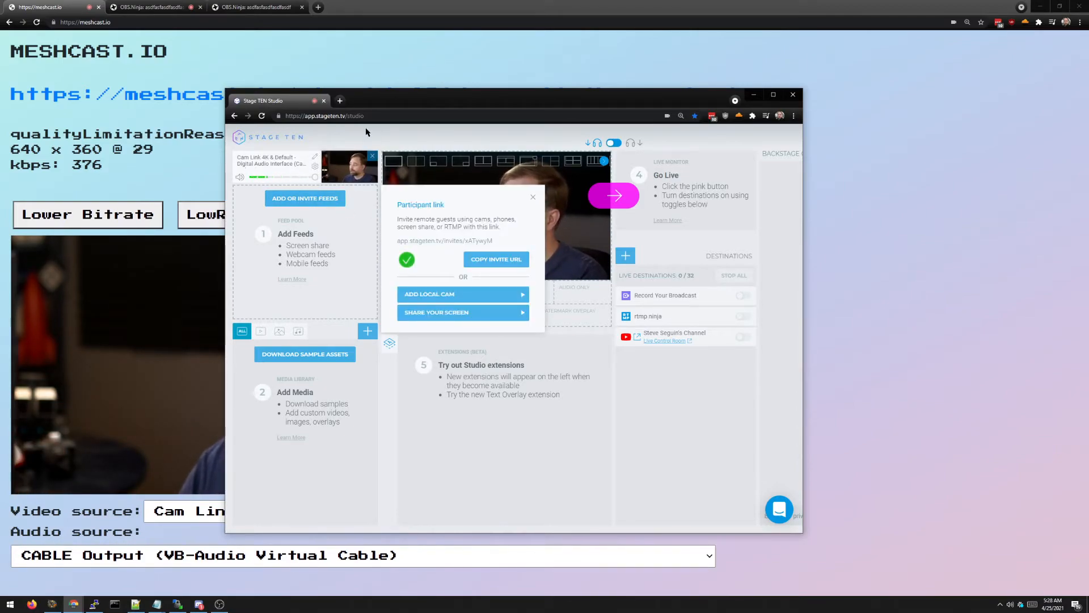
Step: Open the copied invite link in a new tab and join as a camera and microphone guest
key(ctrl+t)
key(Return)
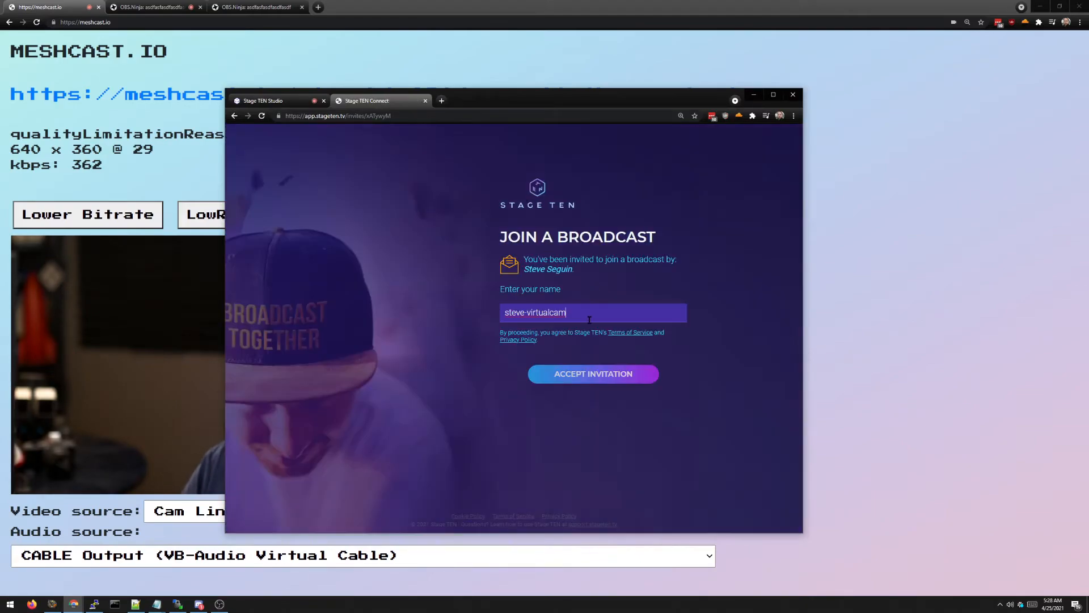
click(567, 374)
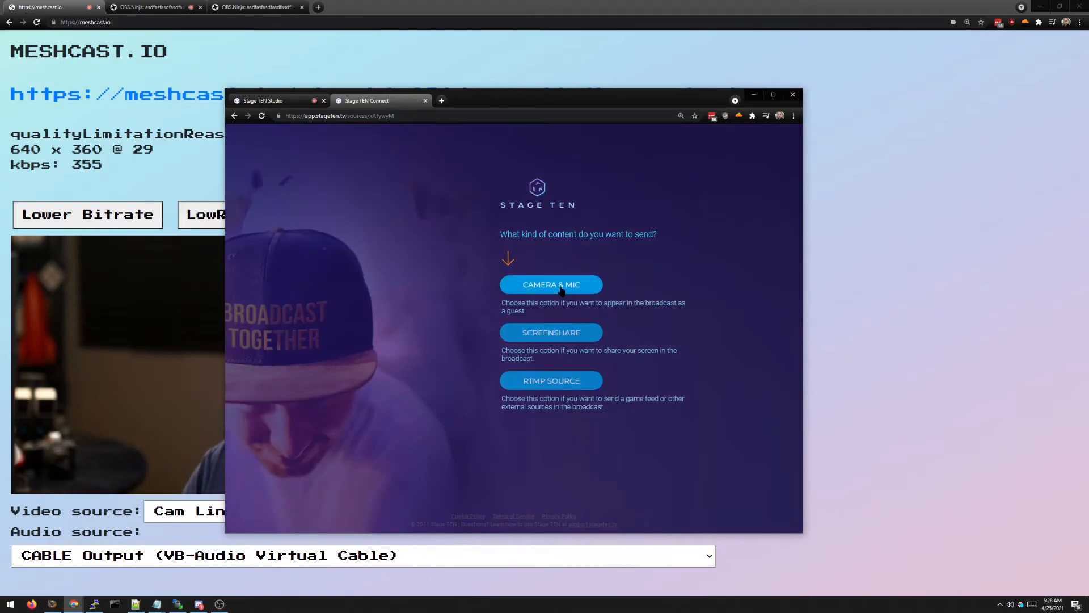
click(601, 284)
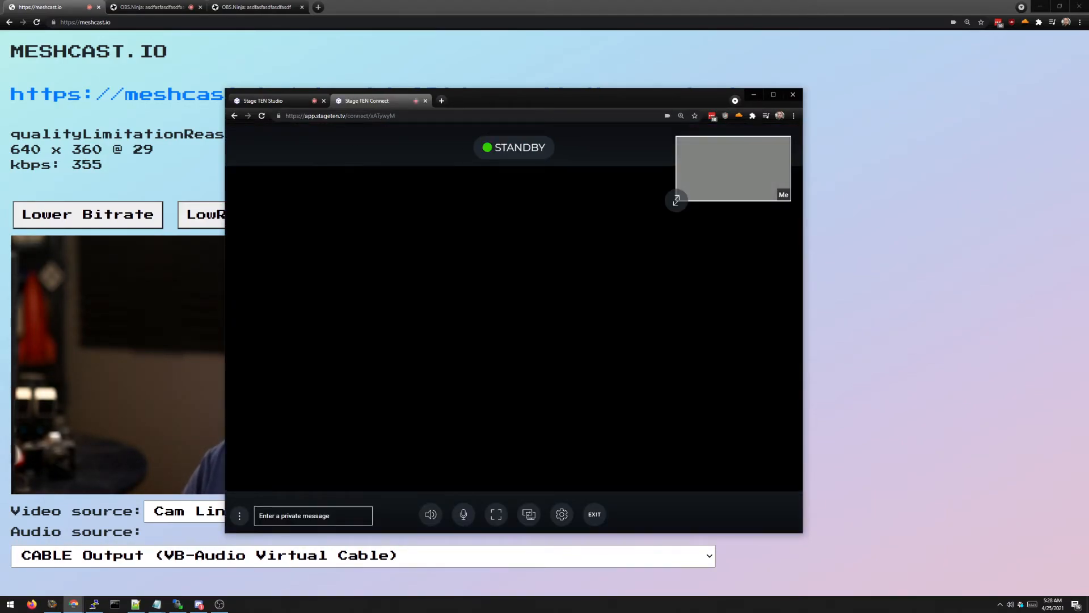
Step: Set the guest camera to Cam Link 4K and place the steve-virtualcam feed on stage beside the camera
click(279, 101)
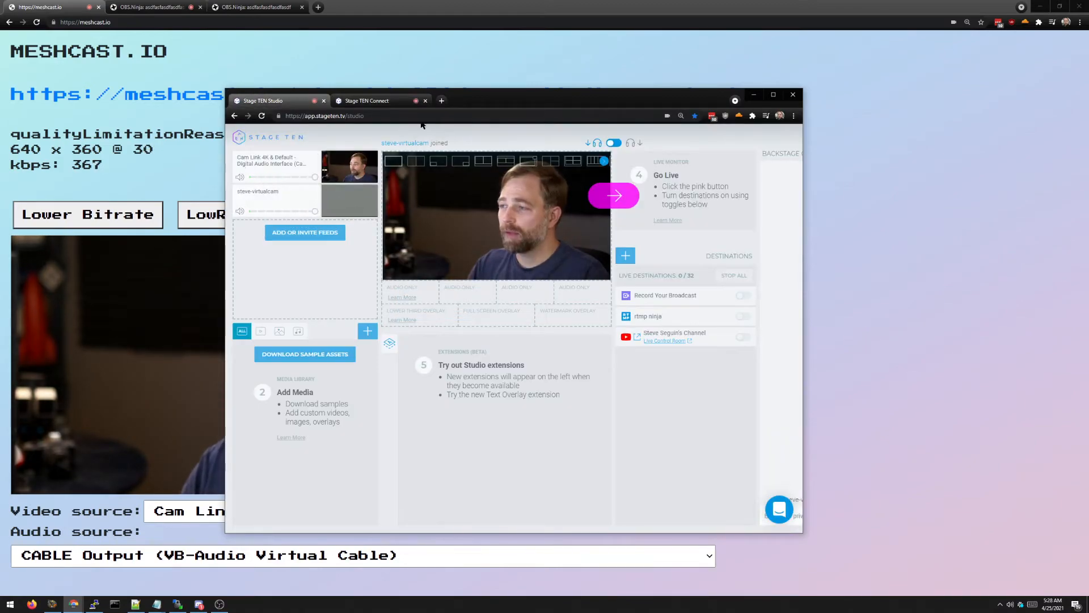
click(369, 101)
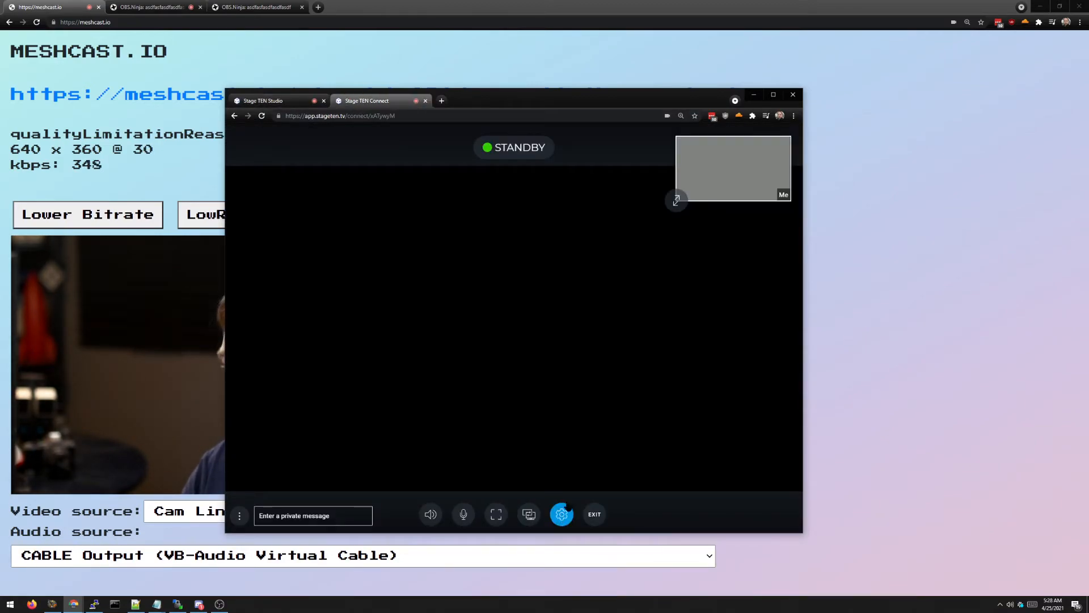
click(561, 514)
click(562, 375)
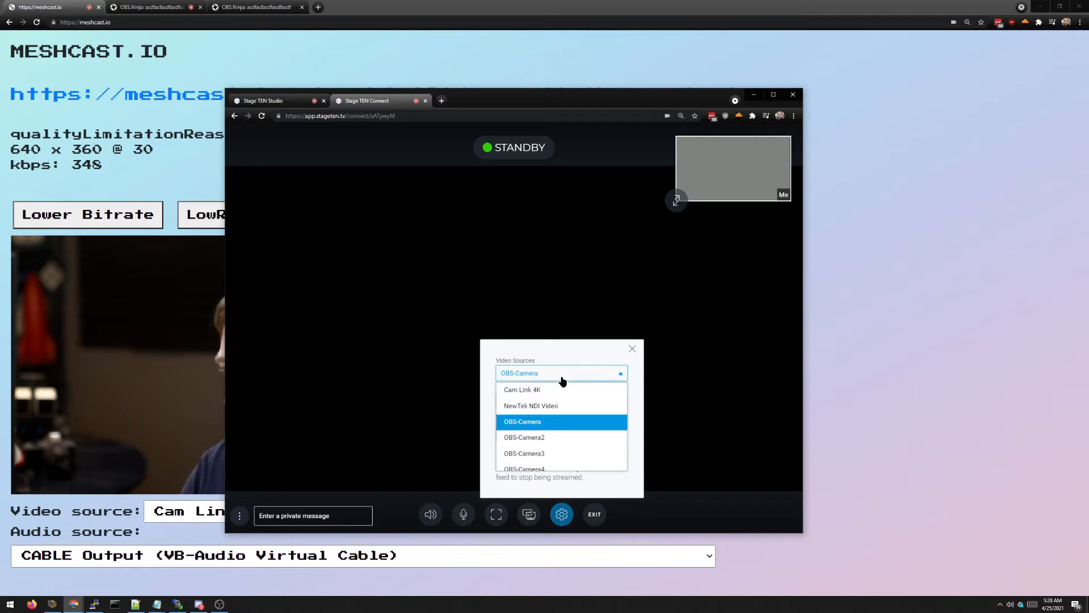
click(557, 387)
click(632, 348)
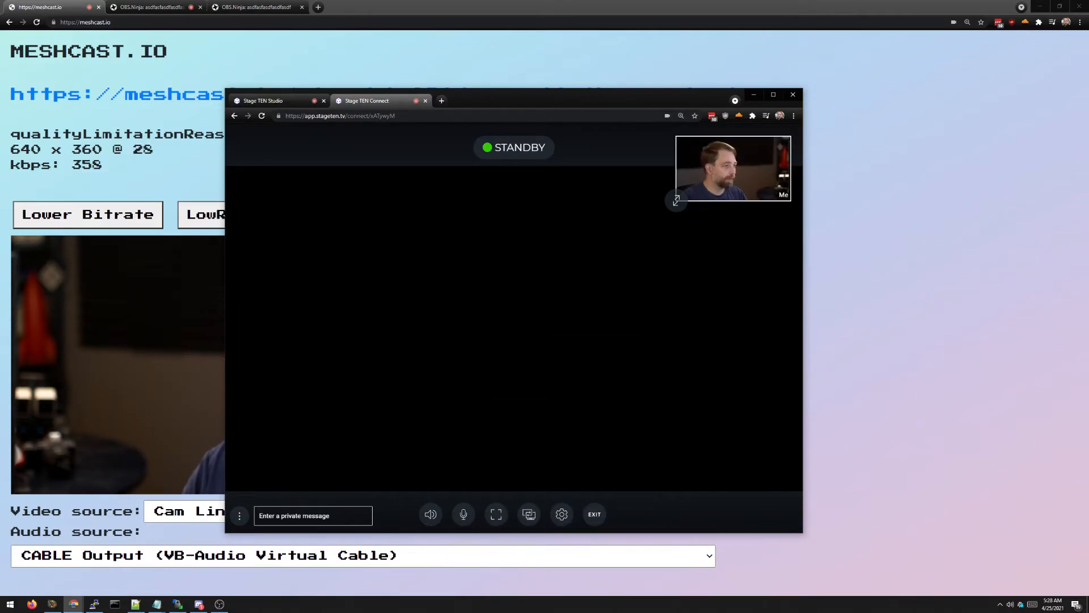
click(263, 101)
drag(341, 211, 473, 232)
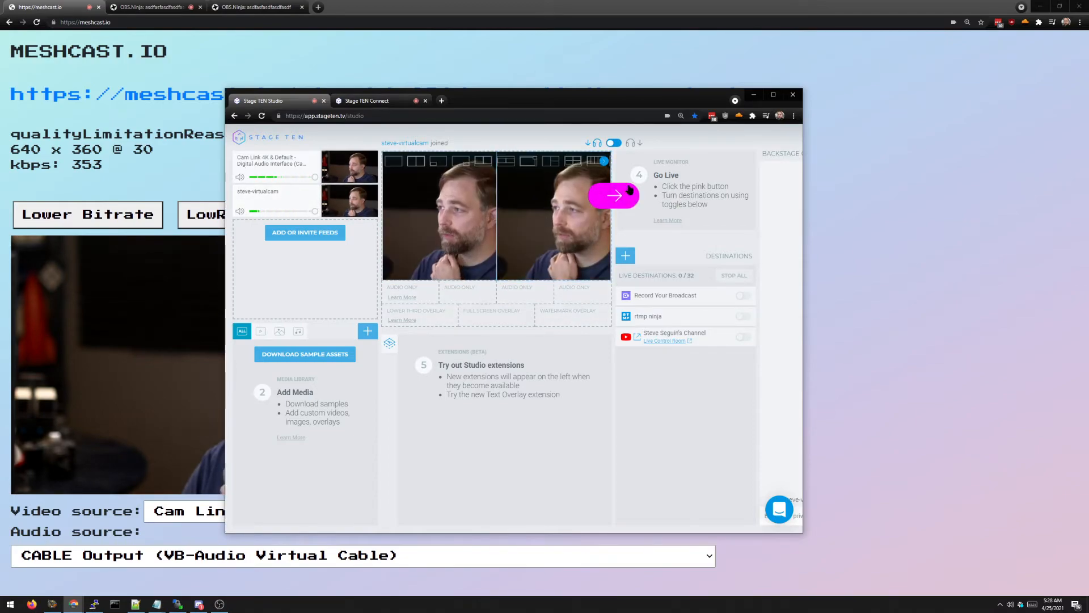
Step: Mute the Stage TEN Studio tab, then bring OBS Studio to the front
right_click(293, 103)
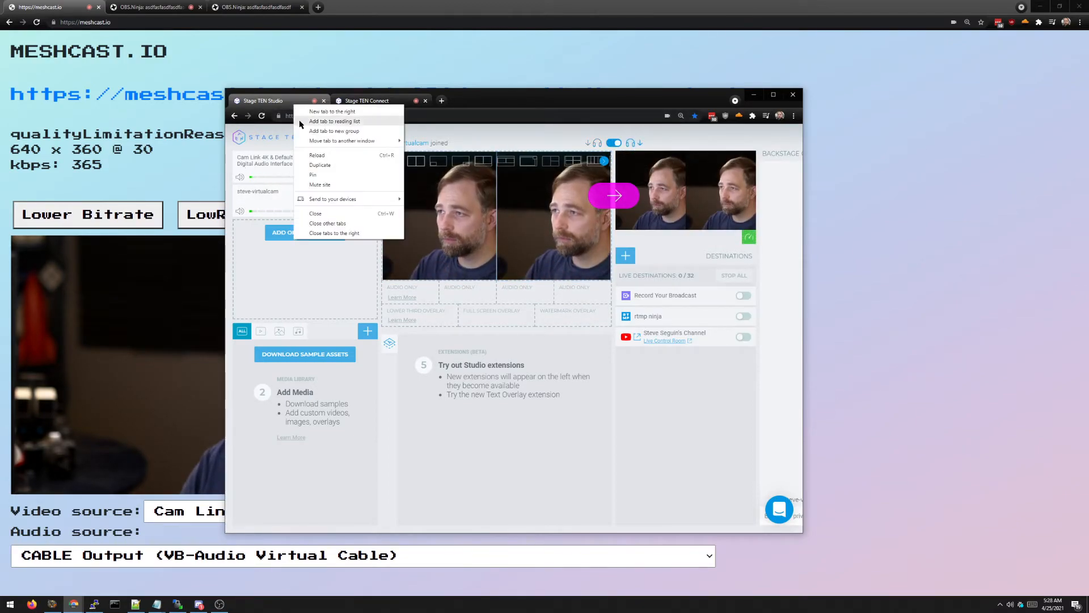
click(325, 185)
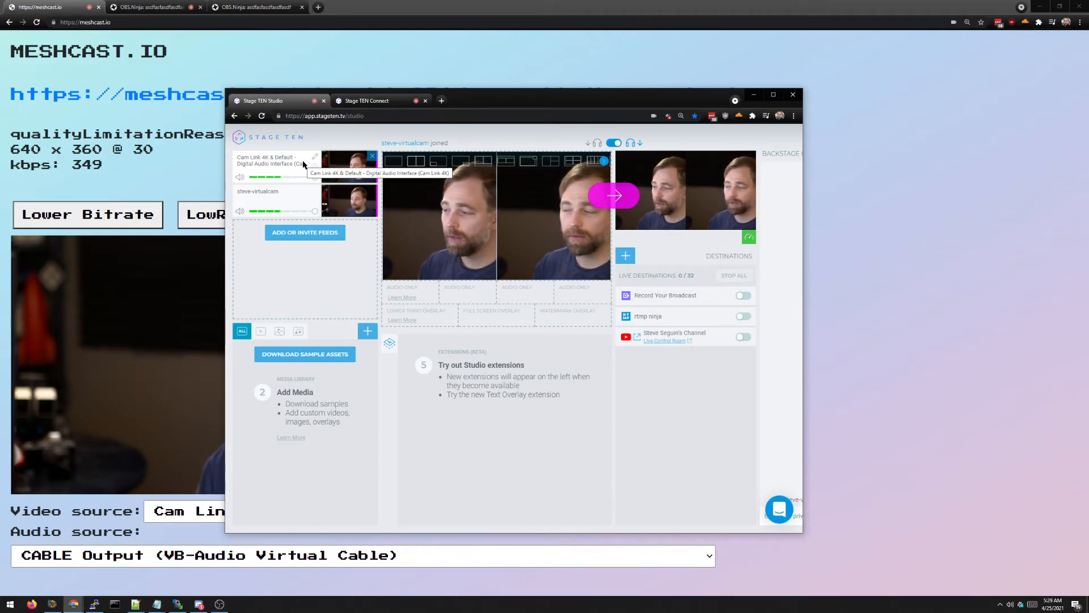
drag(358, 153, 358, 184)
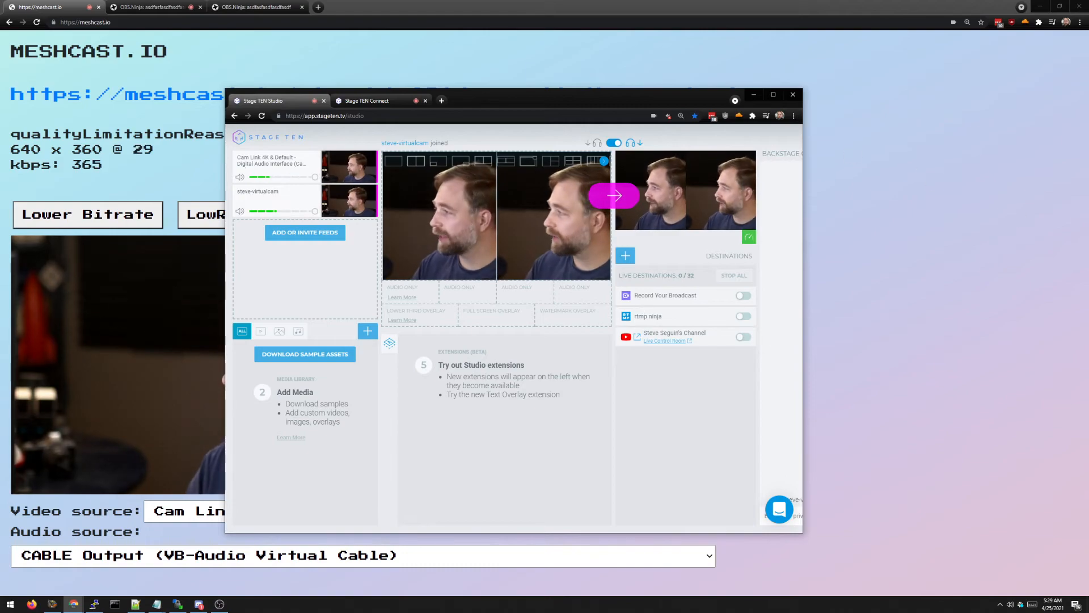
key(alt+Tab)
drag(335, 205, 650, 277)
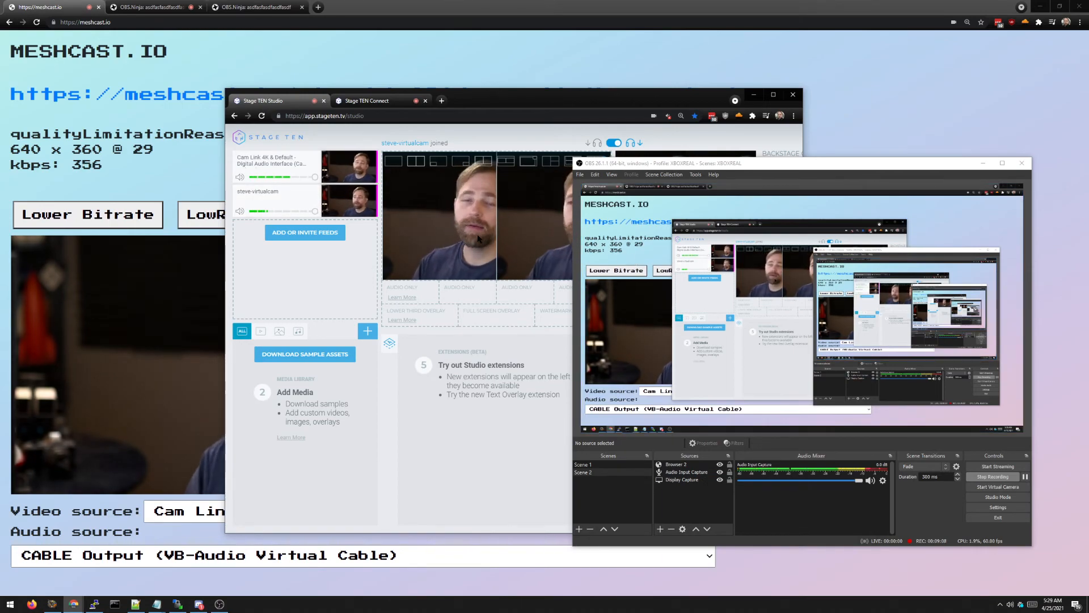
Step: Drop the steve-virtualcam feed over OBS, then bring the Meshcast.io browser window forward
drag(338, 201, 643, 257)
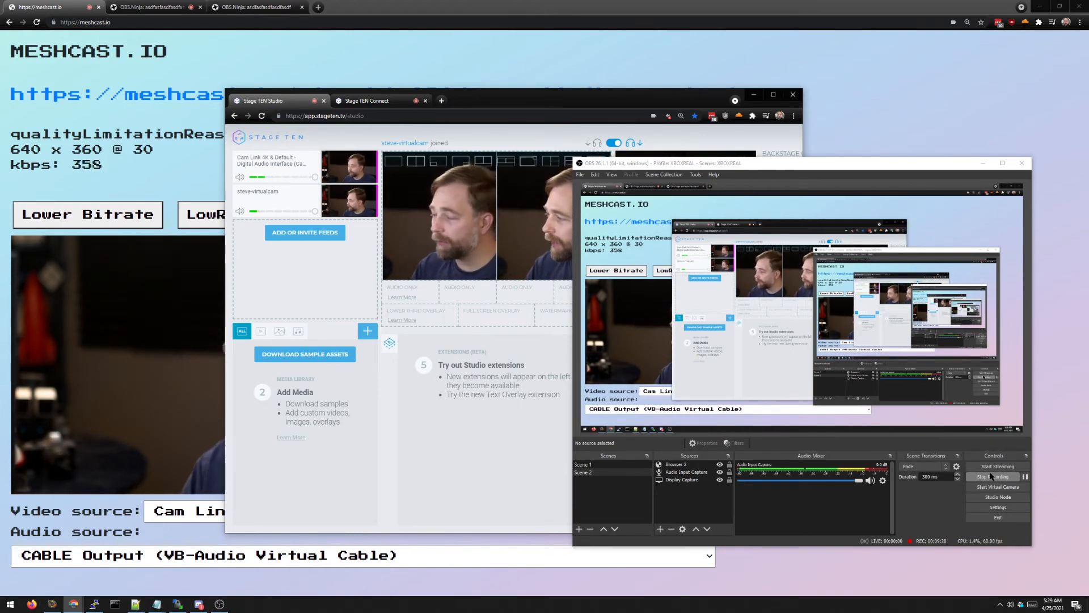
click(401, 5)
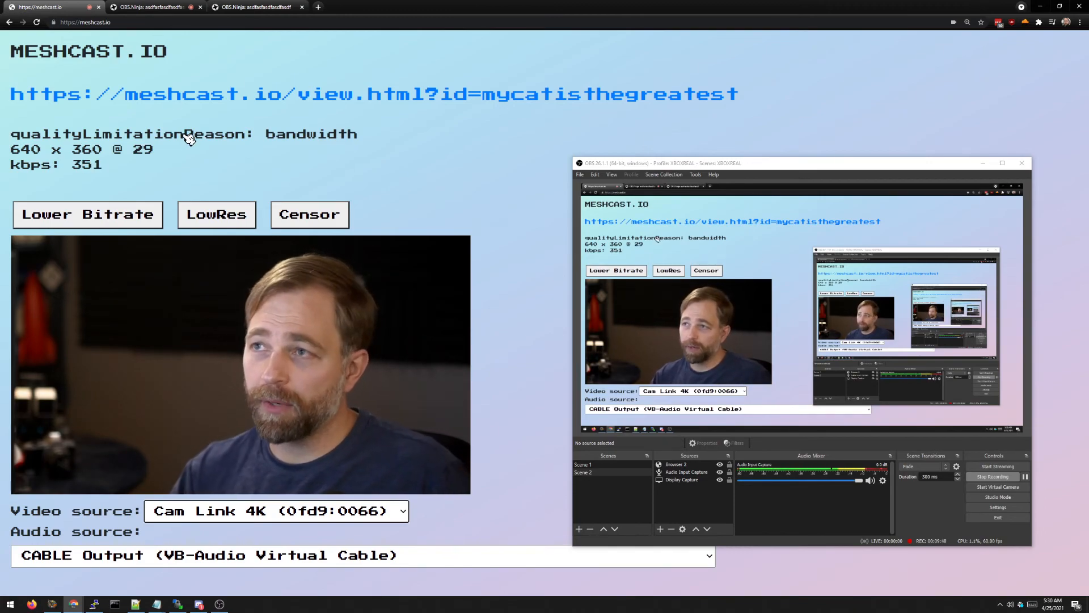
Step: Add &webp to the end of the full-frame OBS.Ninja view's link
click(155, 4)
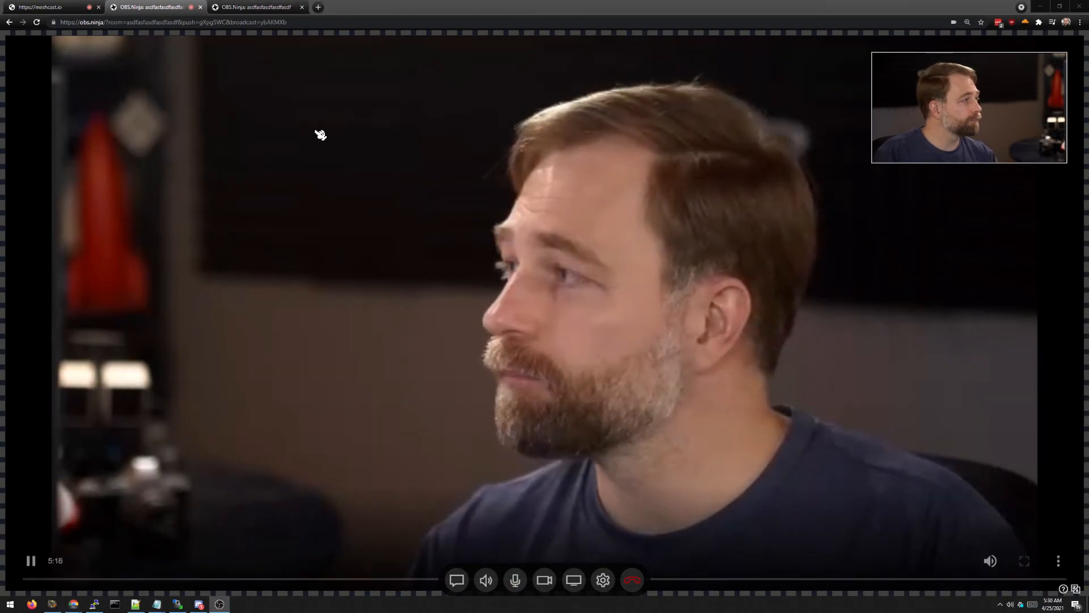
click(257, 7)
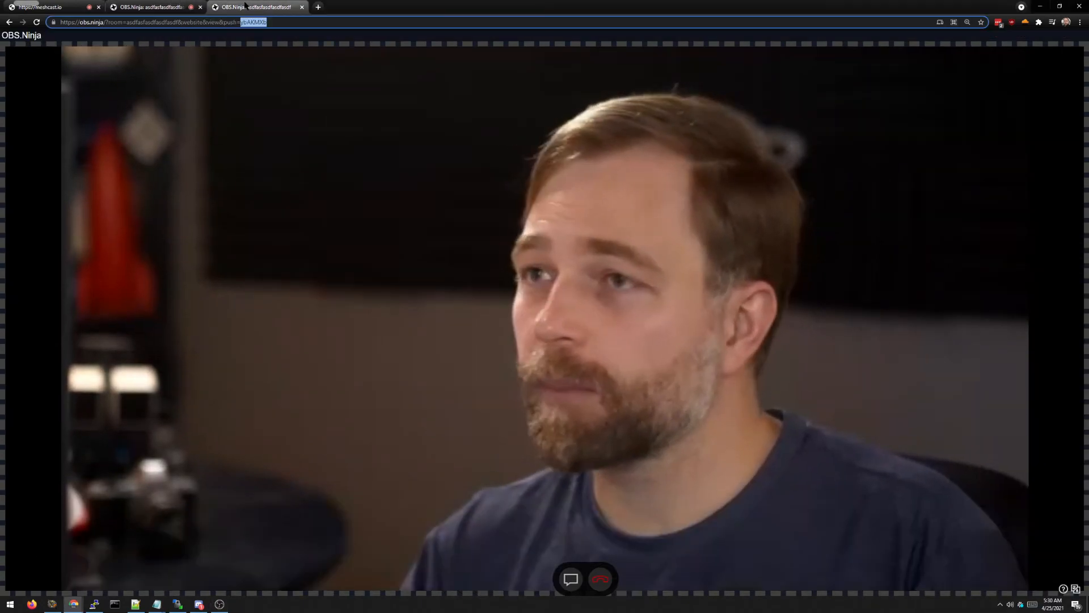
text(&wem)
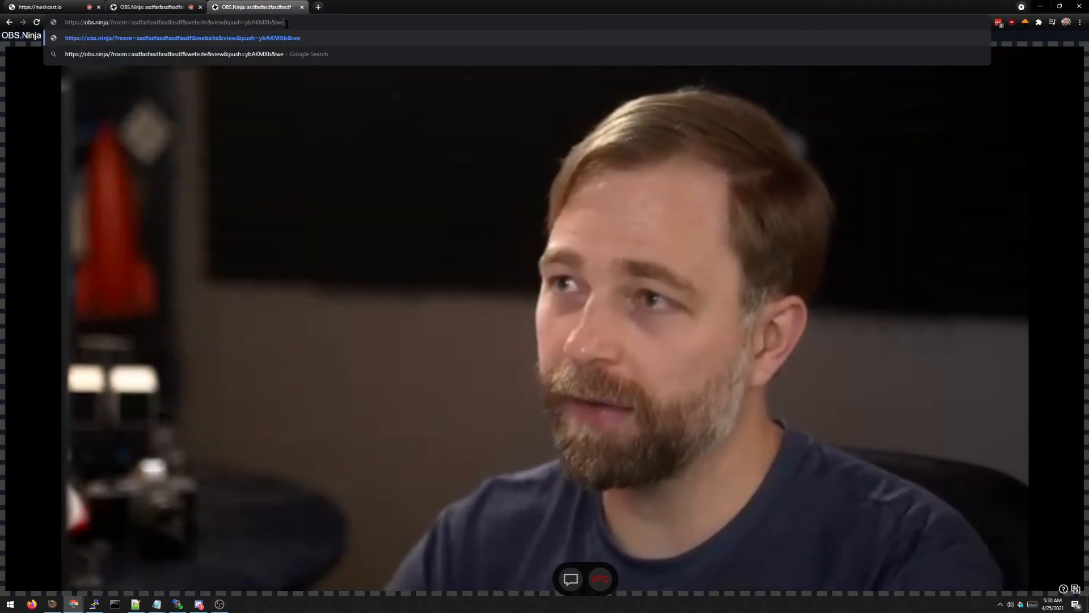
click(170, 16)
click(225, 12)
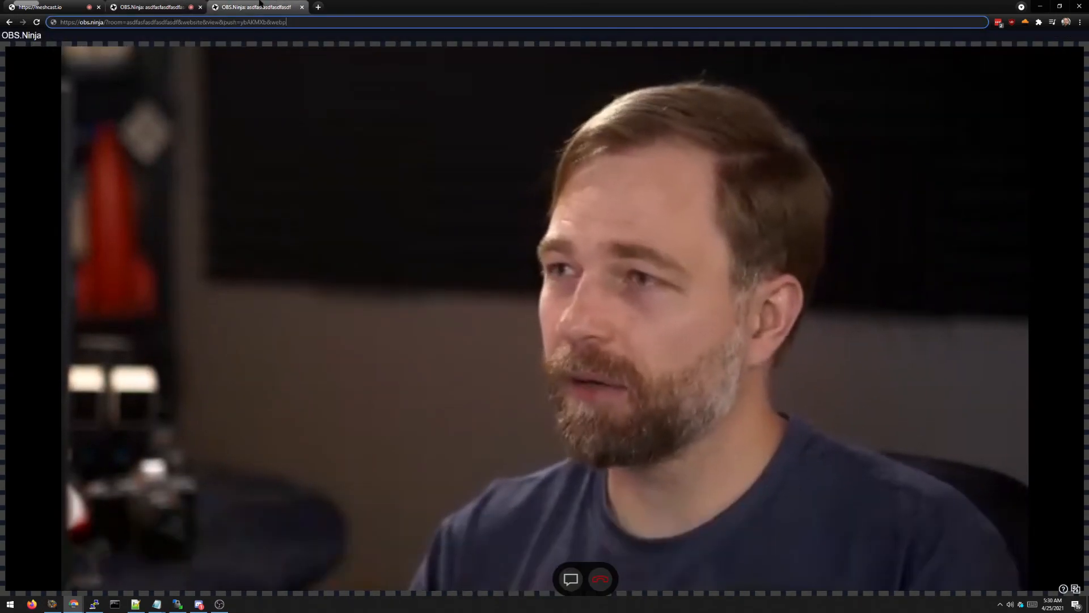
drag(290, 22, 267, 21)
key(ctrl+c)
Step: Append &webp to the broadcast view's link, then return to the Meshcast.io page
click(176, 9)
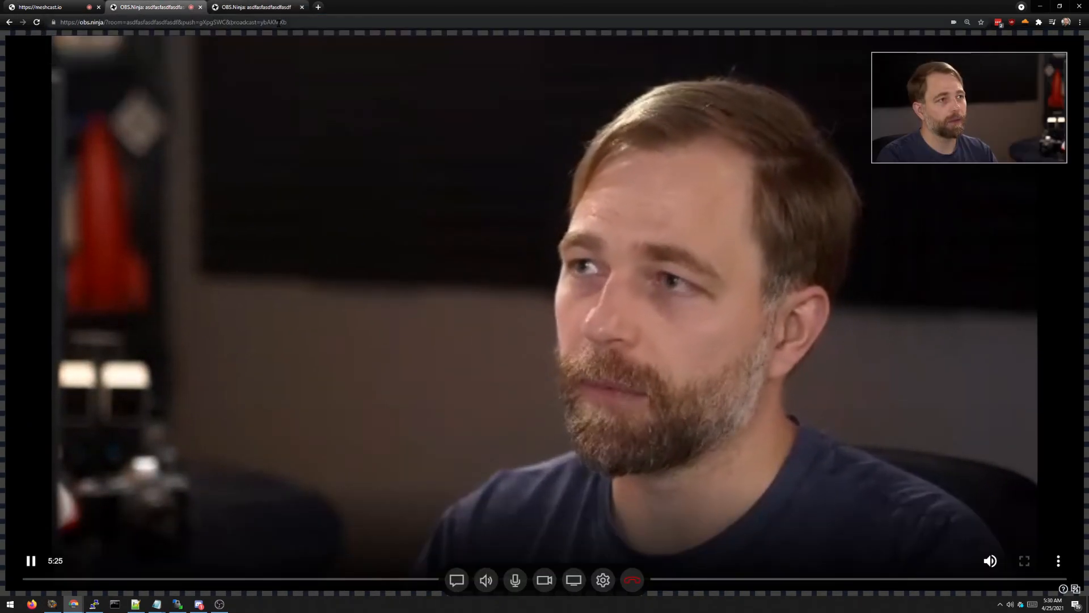
click(336, 24)
click(337, 24)
key(ctrl+v)
click(283, 9)
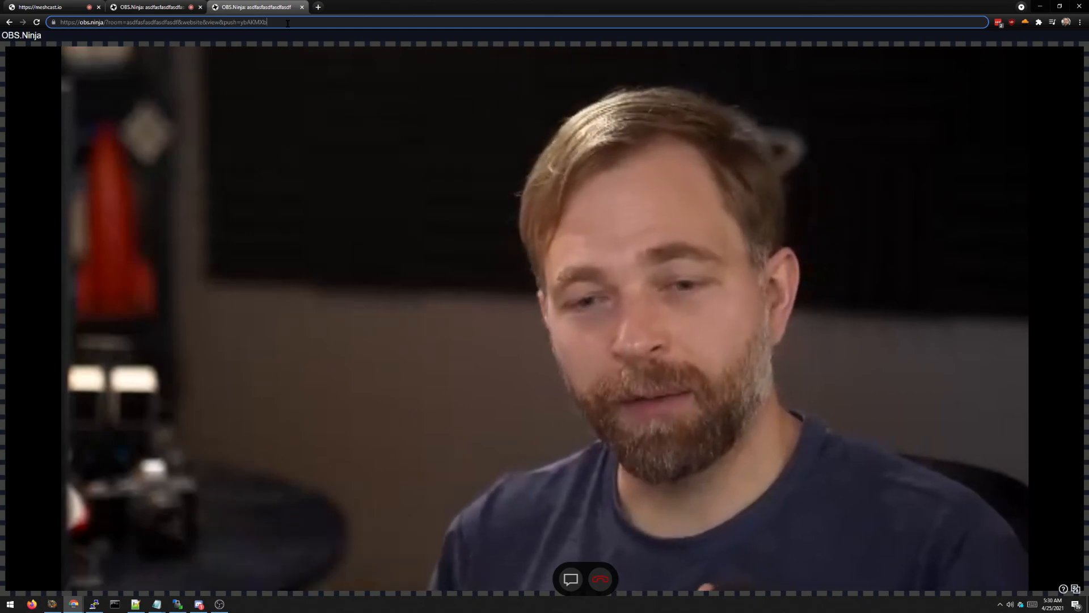
click(164, 6)
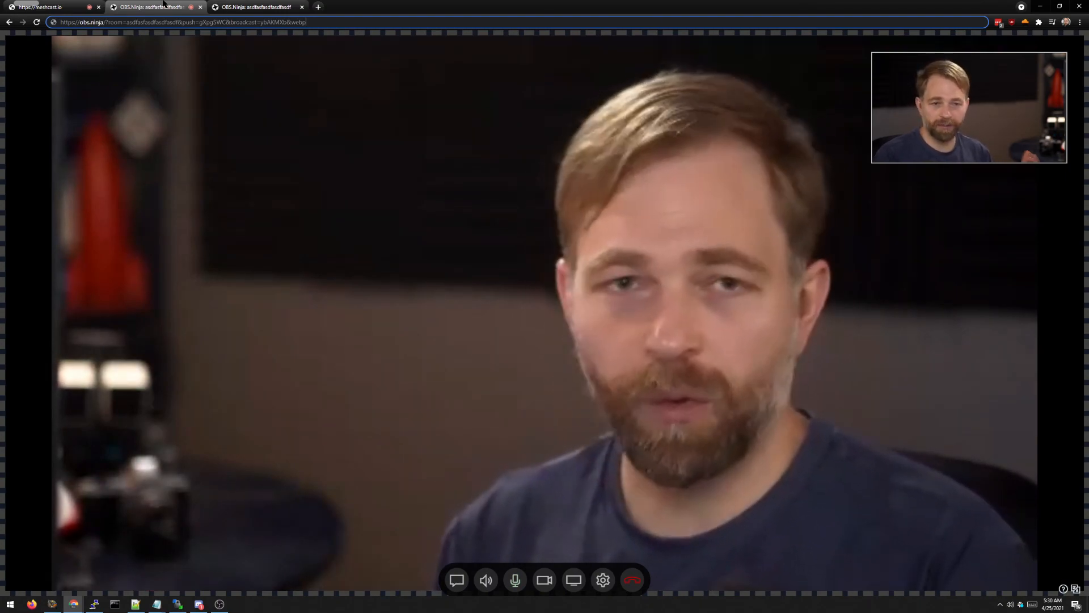
mouse_move(809, 350)
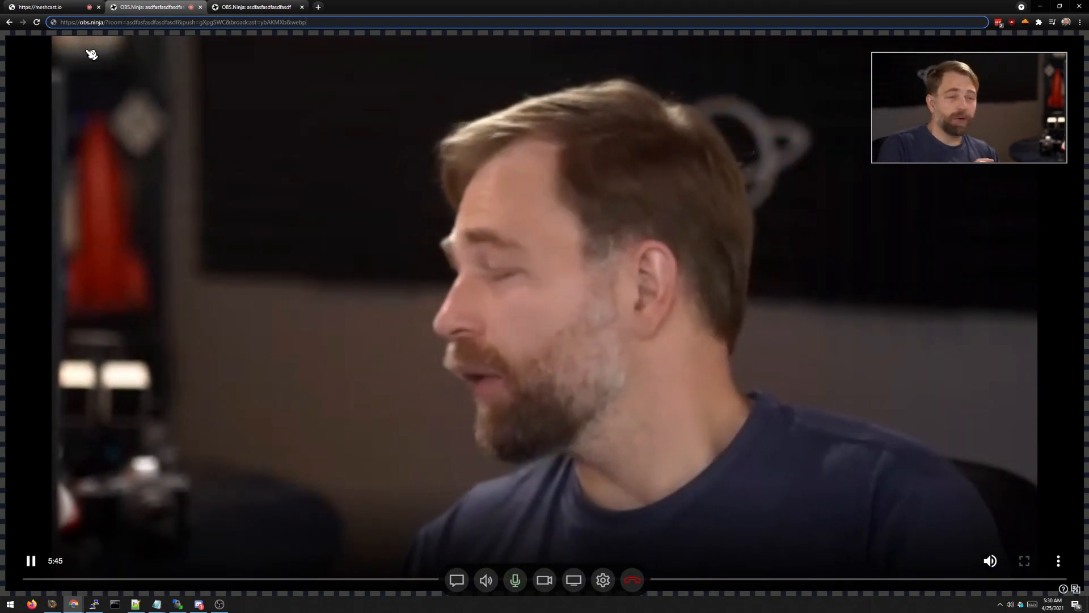
click(40, 7)
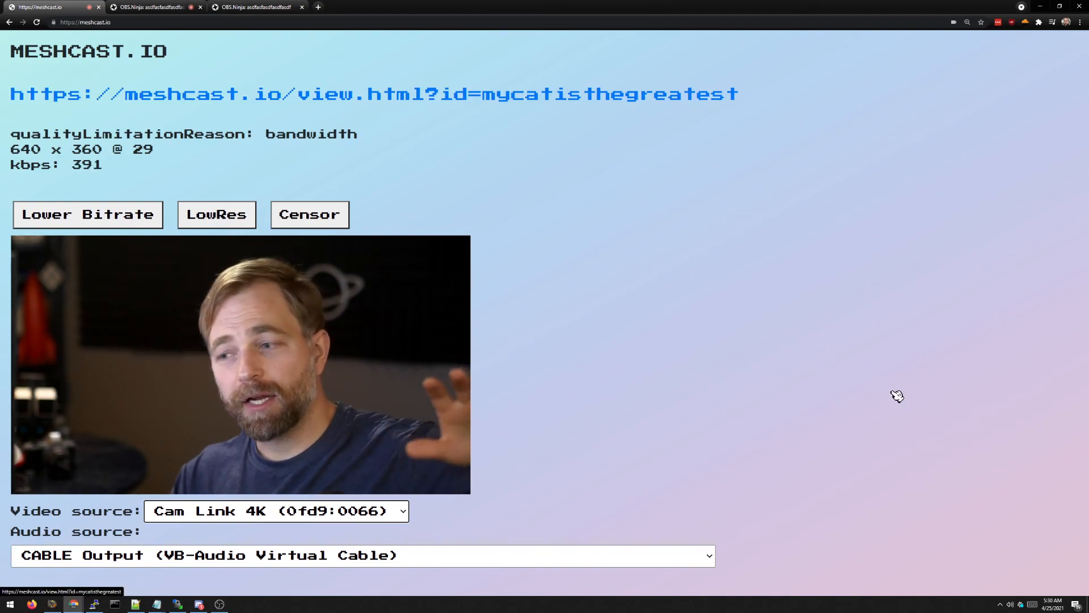